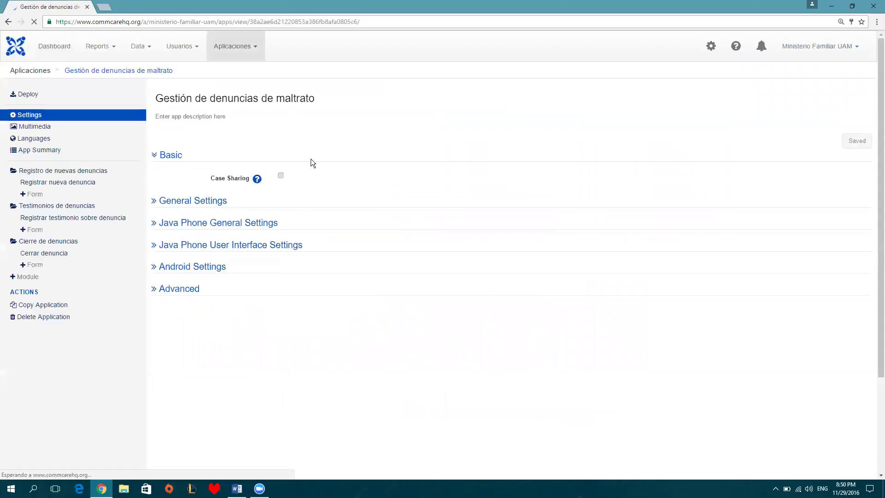
# Move the browser window aside to view the Commcare workflow diagram in the Word document, and maximize the browser again
pyautogui.doubleClick(235, 8)
pyautogui.moveTo(99, 19); pyautogui.dragTo(182, 18)
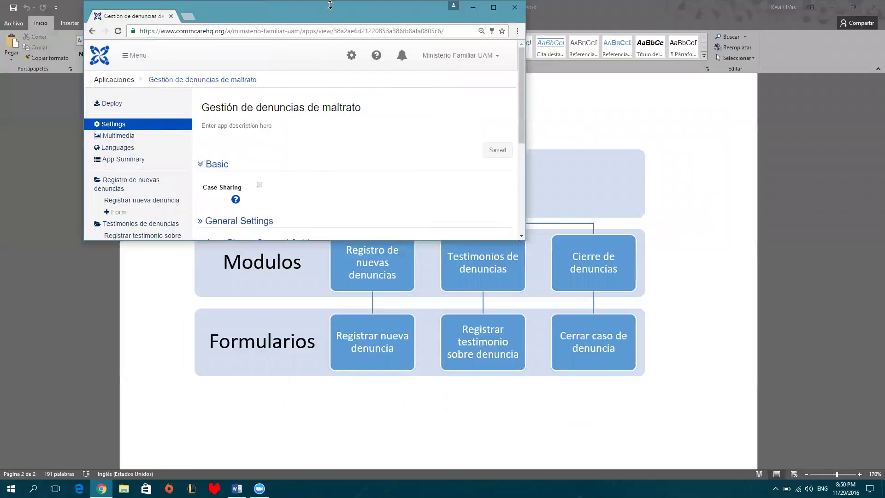
pyautogui.doubleClick(312, 6)
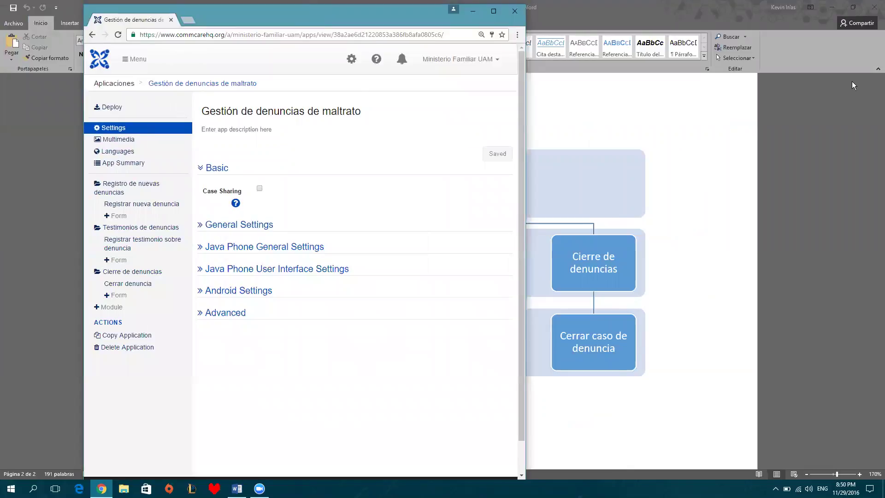
pyautogui.moveTo(316, 16); pyautogui.dragTo(851, 81)
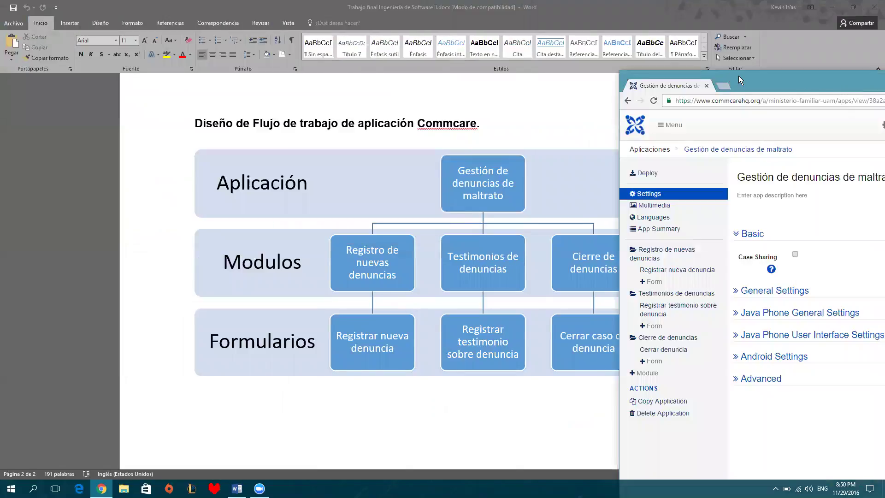
pyautogui.moveTo(738, 76); pyautogui.dragTo(775, 38)
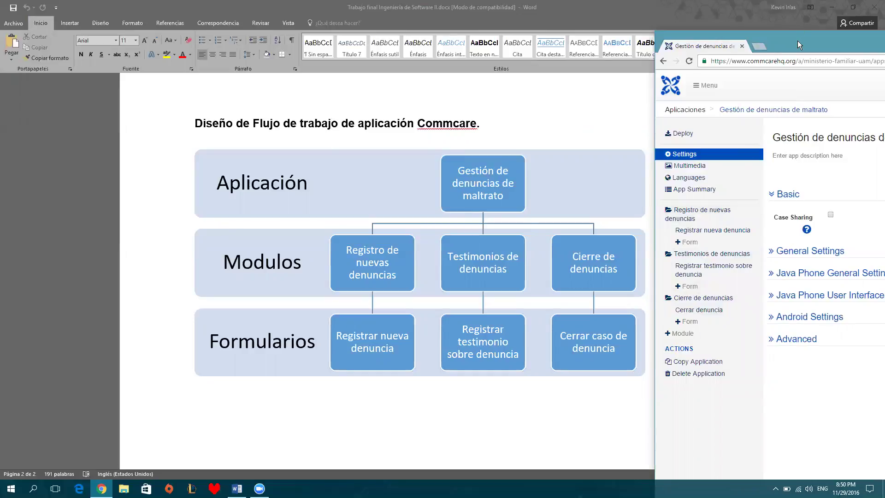
pyautogui.moveTo(797, 41); pyautogui.dragTo(441, 45)
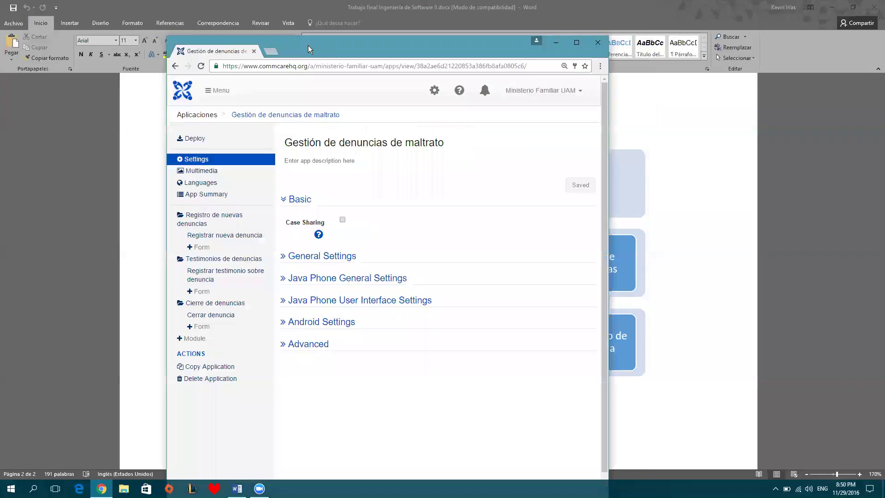
pyautogui.click(577, 43)
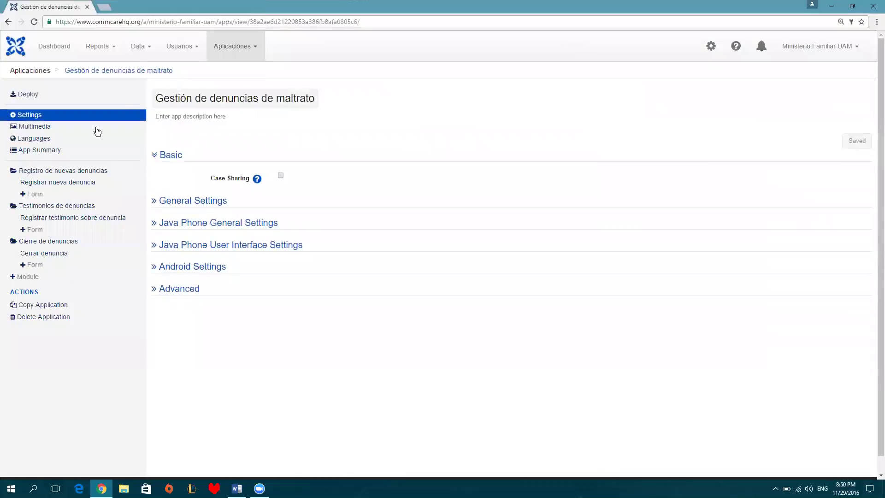
# Open the Registrar nueva denuncia form for editing and examine the label and display condition of the complainant's name question
pyautogui.click(72, 182)
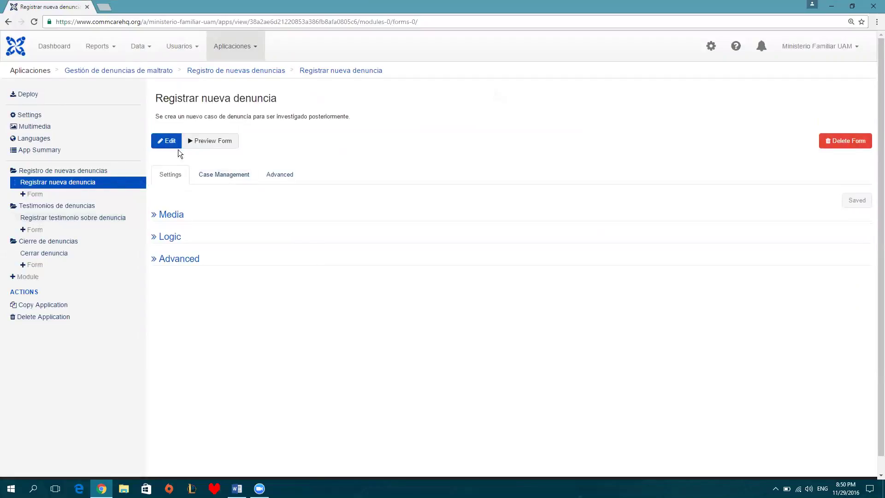
pyautogui.click(167, 142)
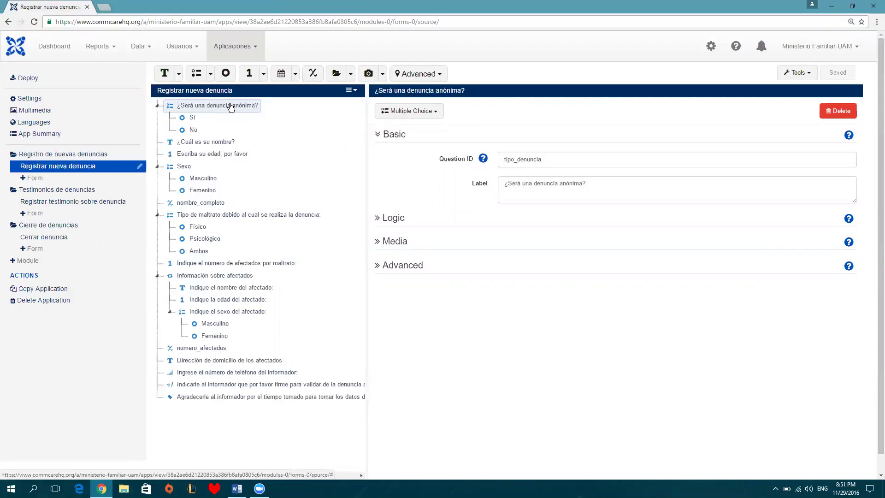
pyautogui.click(218, 143)
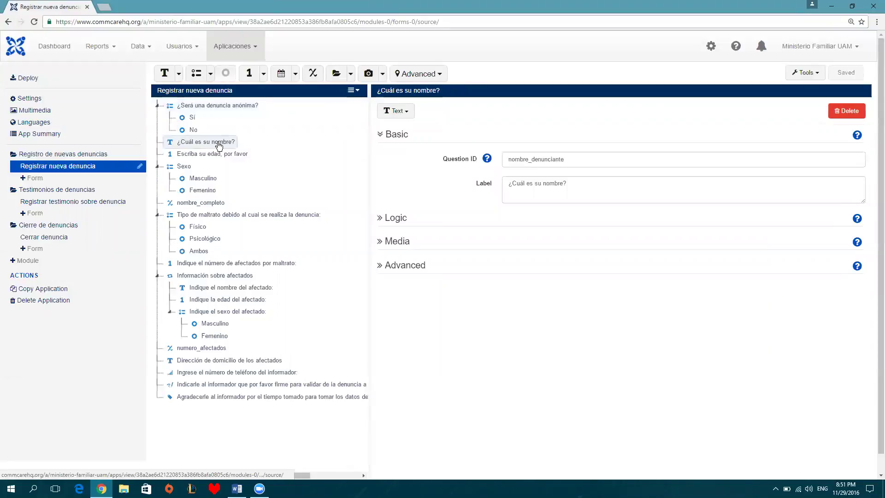
pyautogui.click(380, 221)
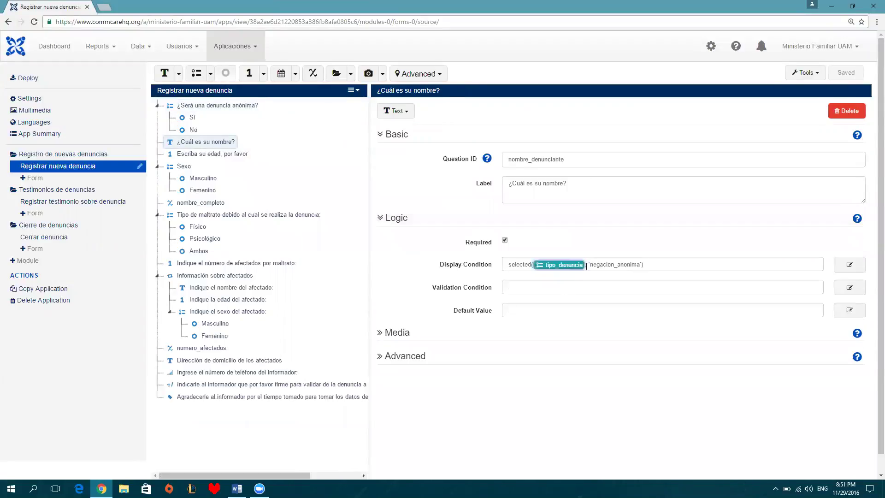
pyautogui.click(650, 263)
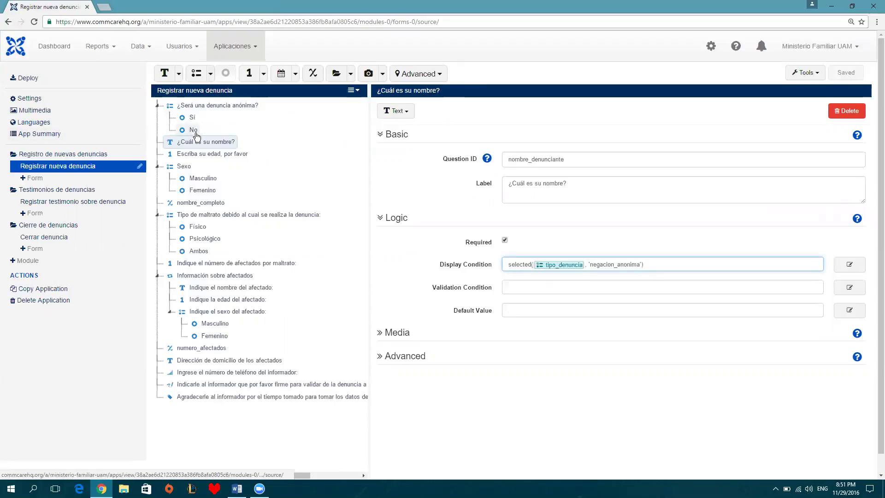
pyautogui.click(586, 190)
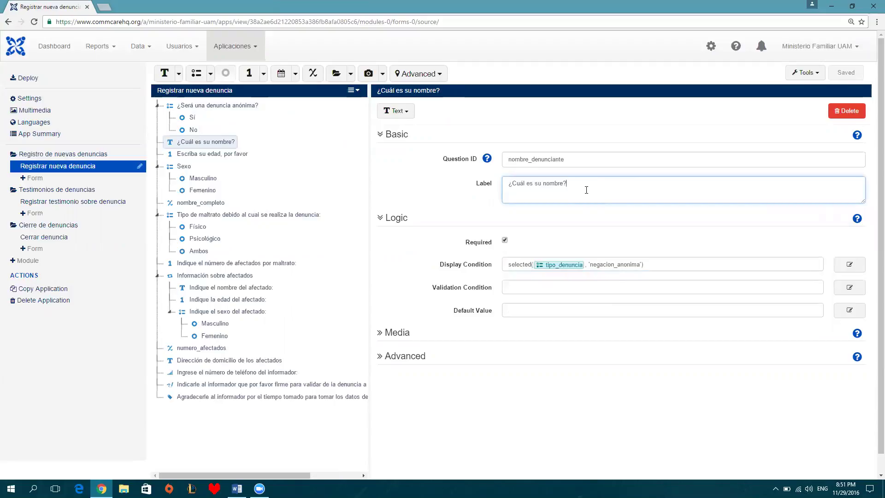
pyautogui.moveTo(578, 188); pyautogui.dragTo(486, 192)
# Review the validation condition and message of the complainant's age question, and the settings of the Sexo question
pyautogui.click(212, 157)
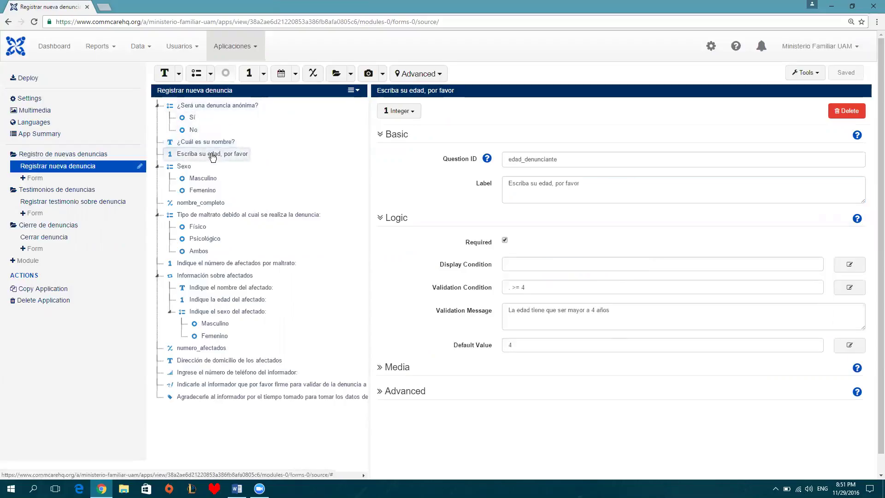
pyautogui.click(615, 290)
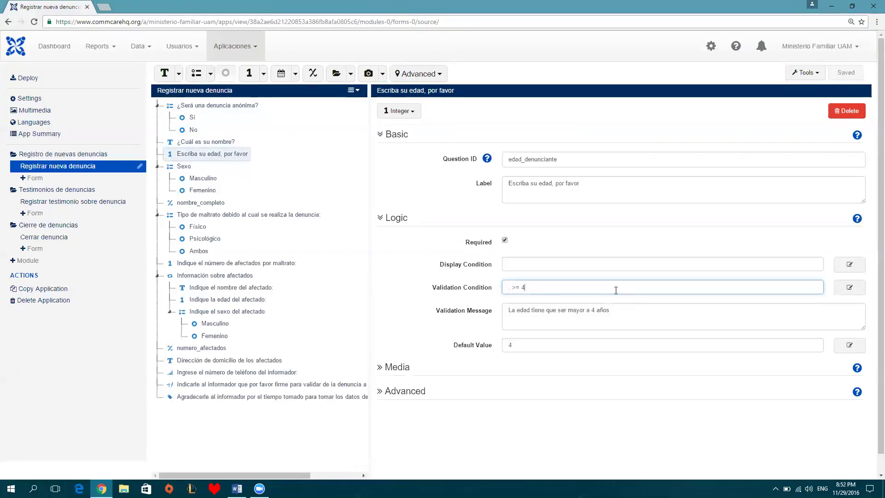
pyautogui.hotkey('ctrl', 'a')
pyautogui.click(672, 319)
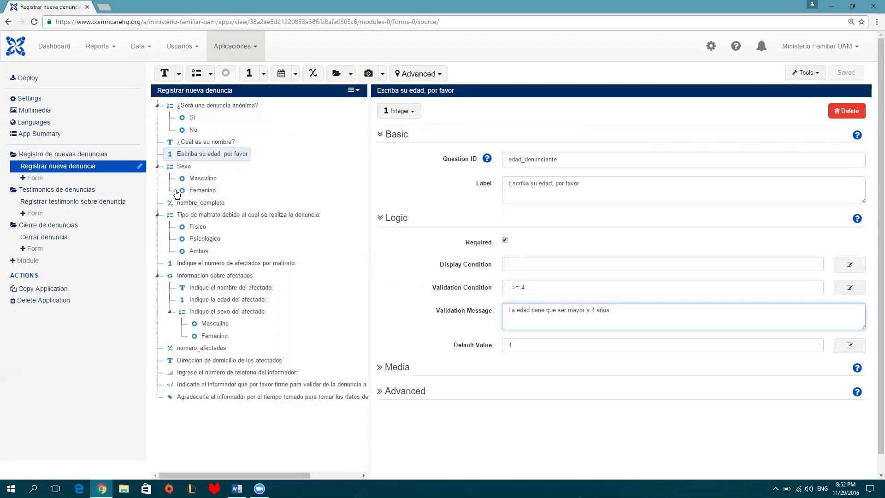
pyautogui.click(175, 168)
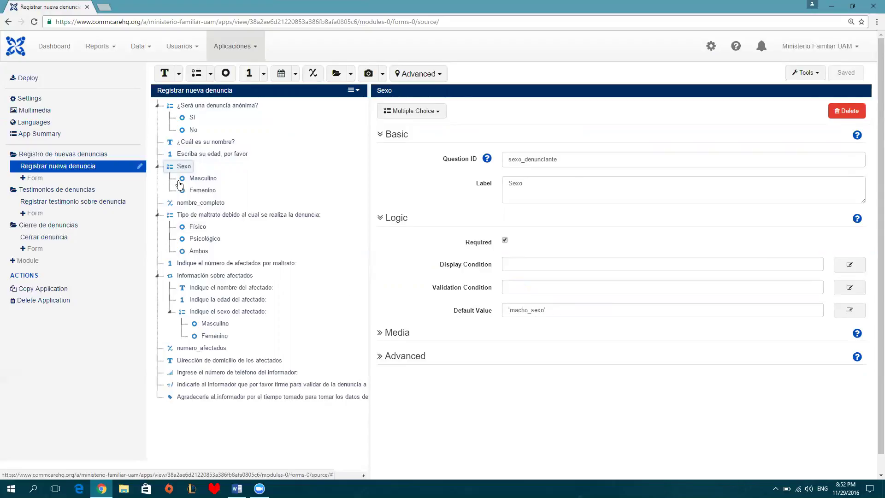
# Examine the calculate condition of the nombre_completo hidden value, including the anonymity question, its Sí choice and the name question it references
pyautogui.click(200, 203)
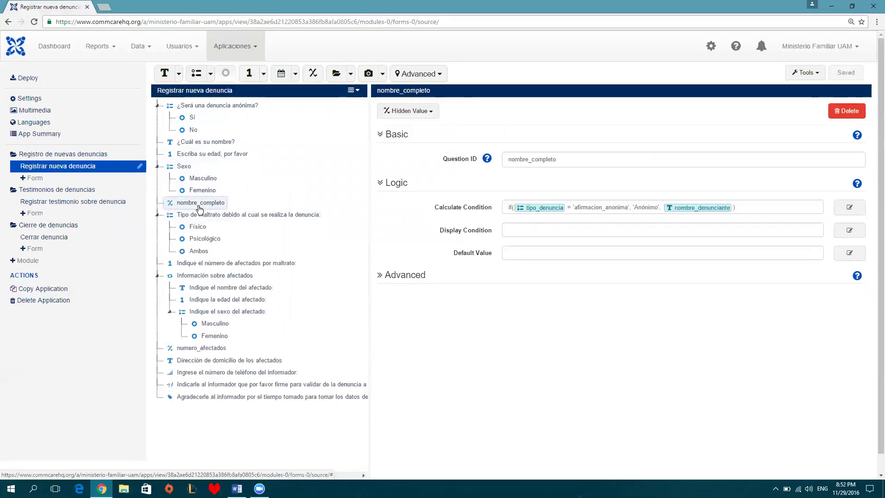
pyautogui.moveTo(548, 204)
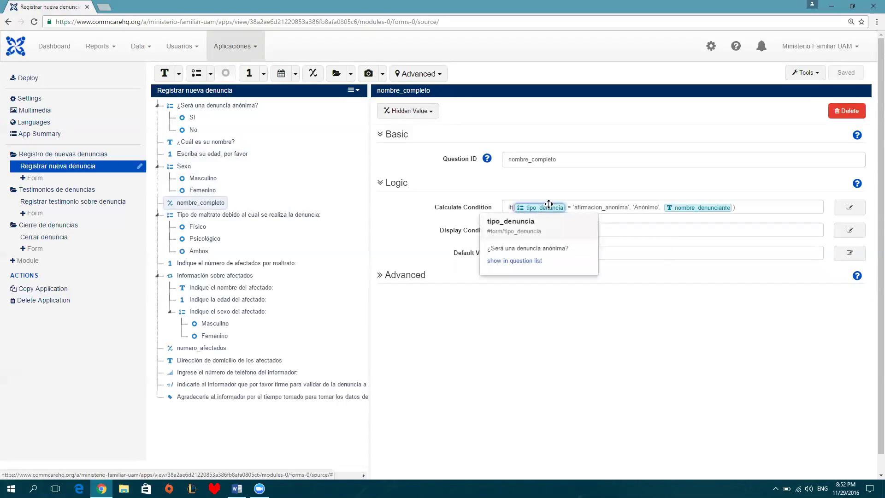
pyautogui.click(211, 107)
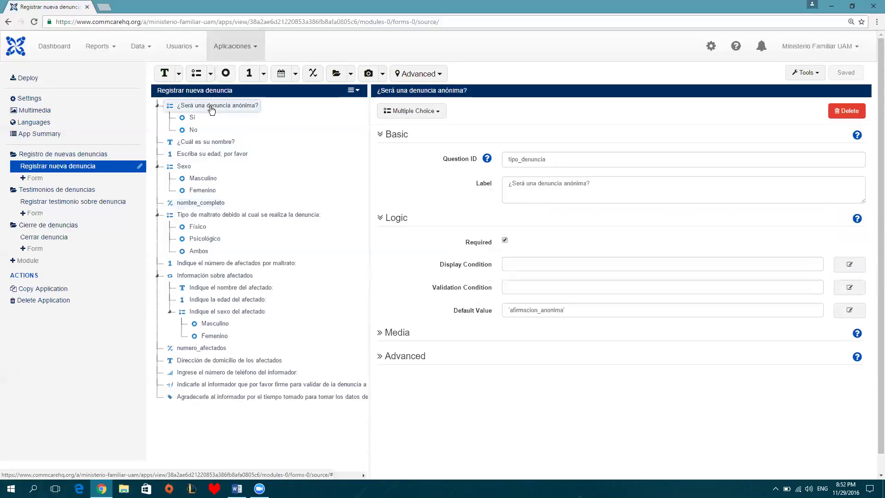
pyautogui.click(193, 117)
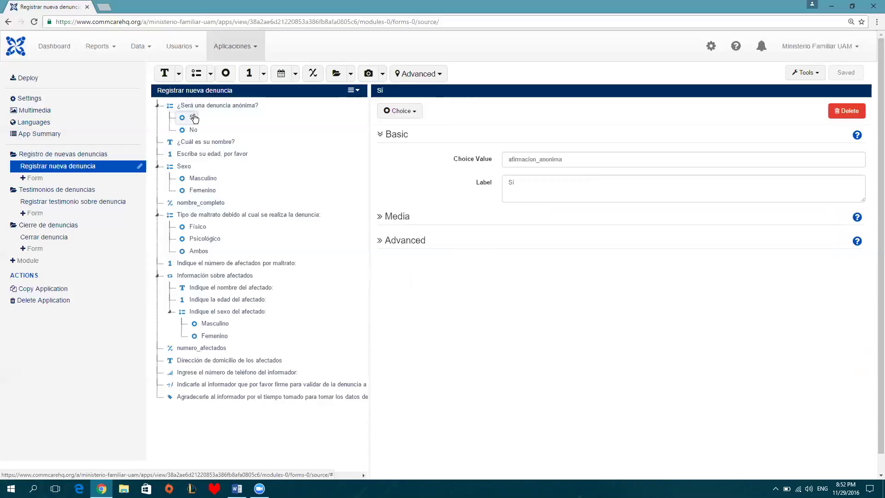
pyautogui.click(207, 204)
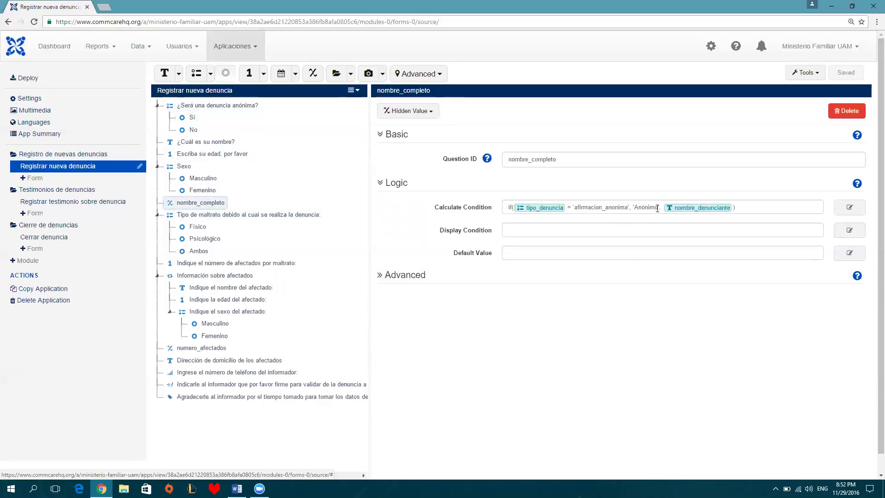
pyautogui.moveTo(668, 206)
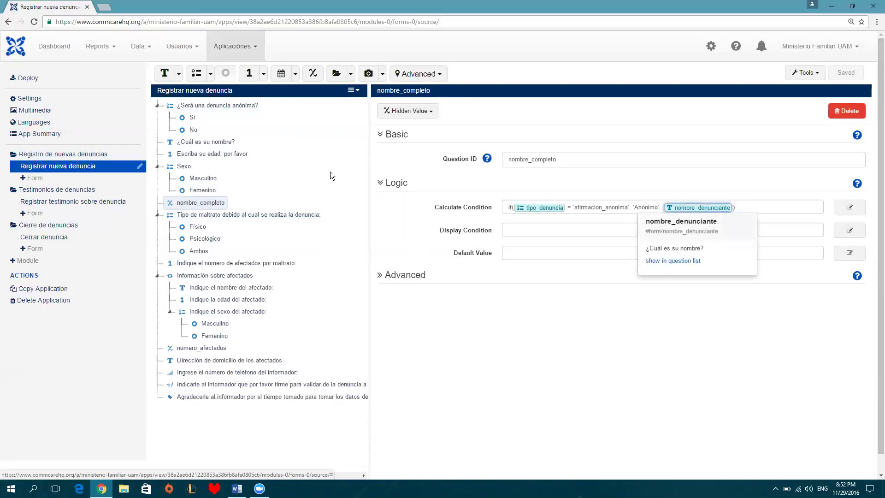
pyautogui.click(230, 140)
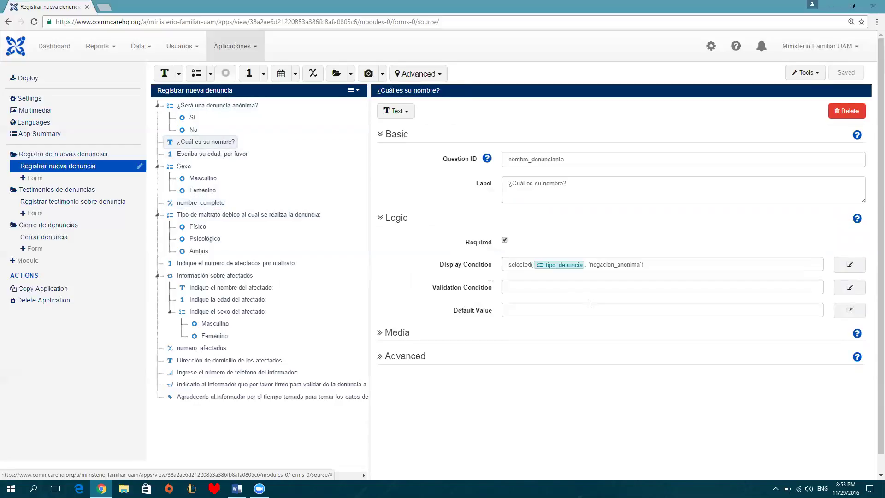
# Review the type-of-abuse question and its Físico, Psicológico and Ambos choices
pyautogui.click(187, 219)
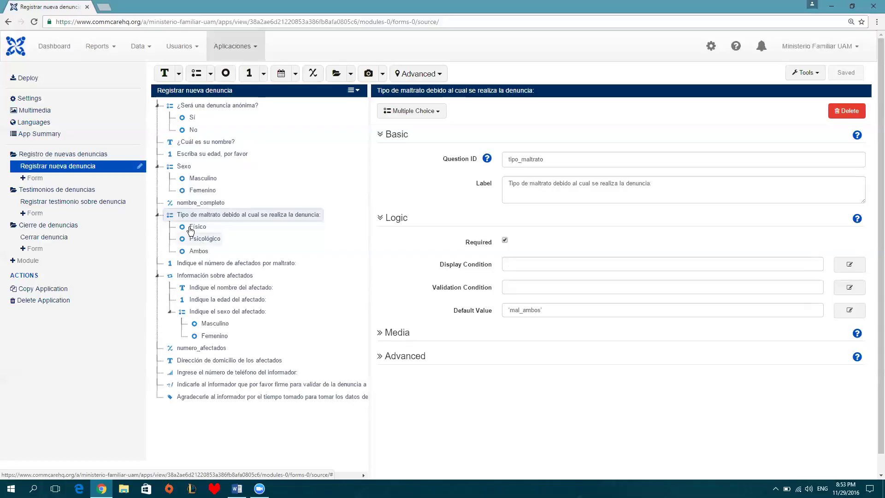
pyautogui.click(194, 228)
pyautogui.click(195, 238)
pyautogui.click(199, 251)
# Examine the validation message and default value of the question asking for the number of people affected
pyautogui.click(201, 267)
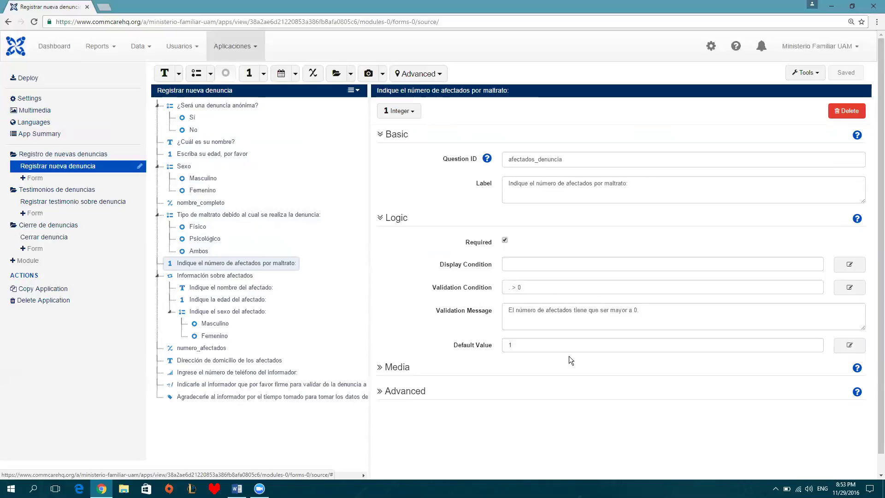
pyautogui.click(652, 309)
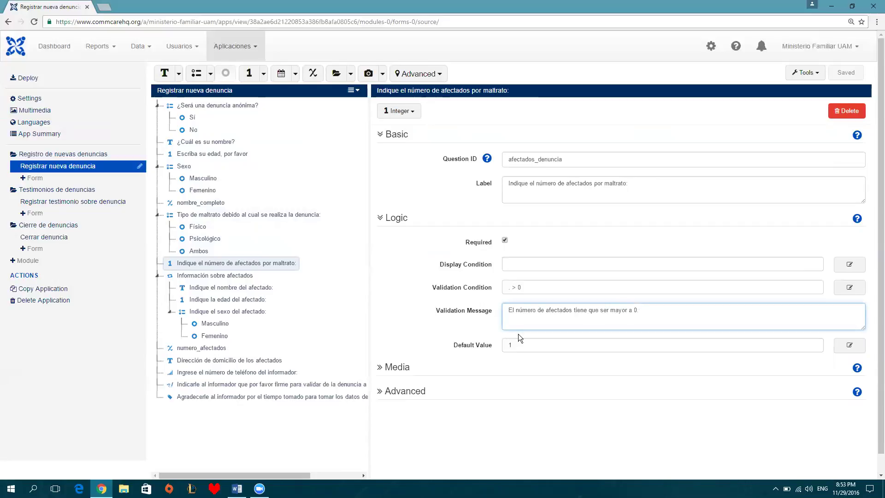
pyautogui.click(524, 344)
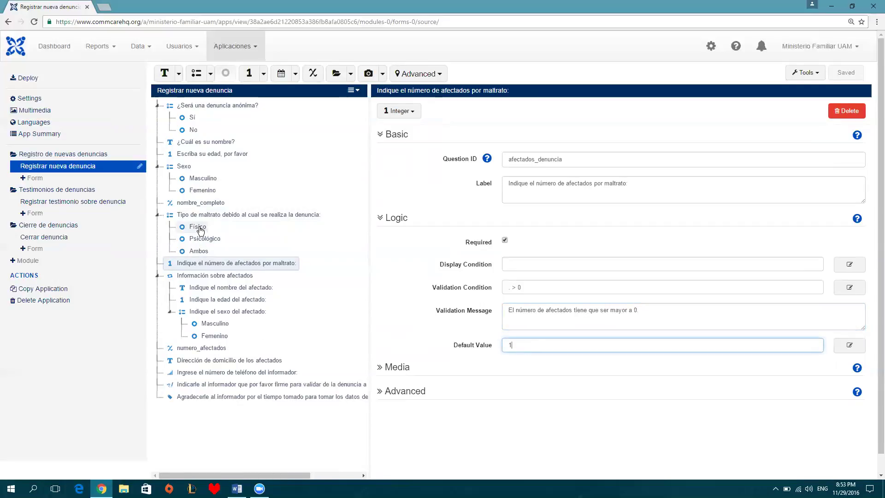
# Review the Información sobre afectados repeat group, the question that sets its repeat count, and its name, age and sex questions
pyautogui.click(231, 276)
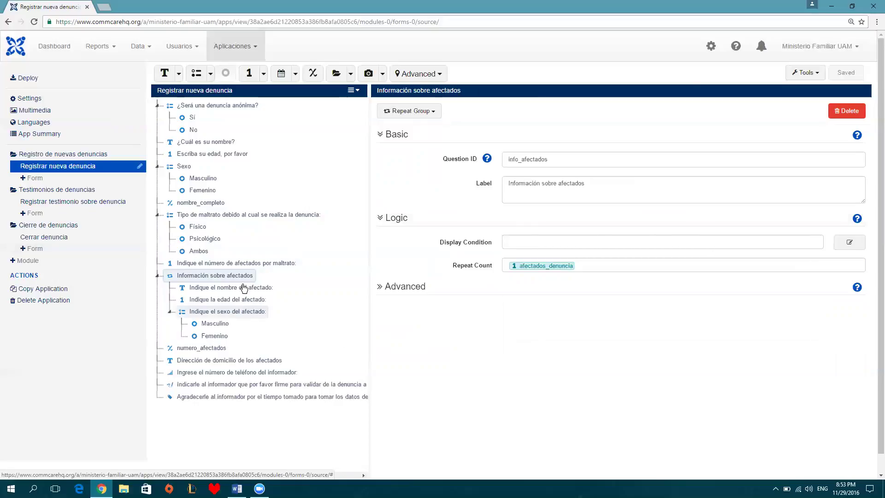
pyautogui.click(261, 263)
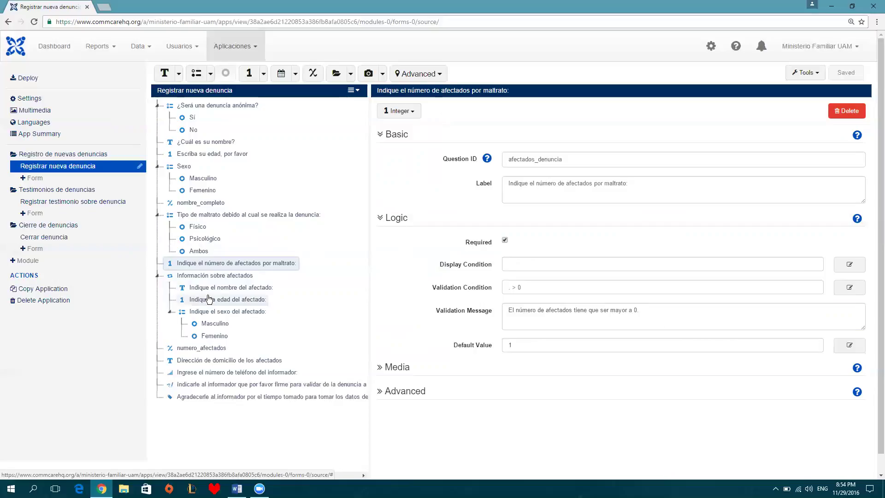
pyautogui.click(228, 278)
pyautogui.click(231, 289)
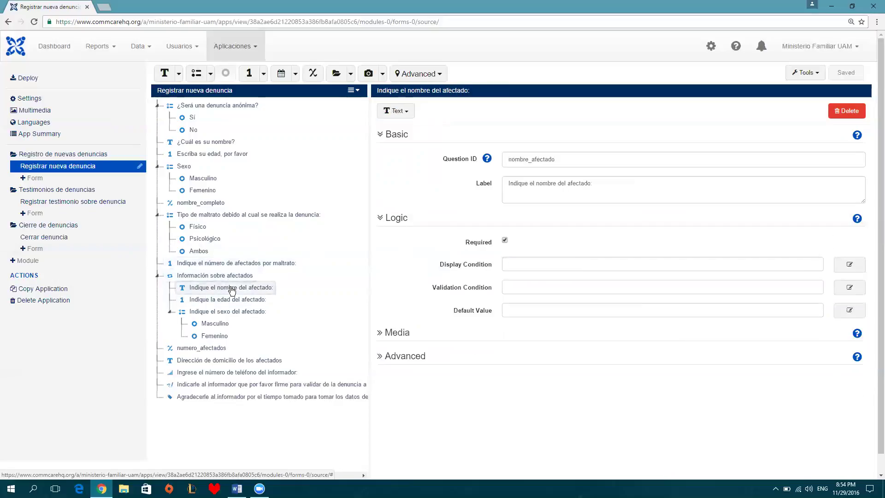
pyautogui.click(234, 300)
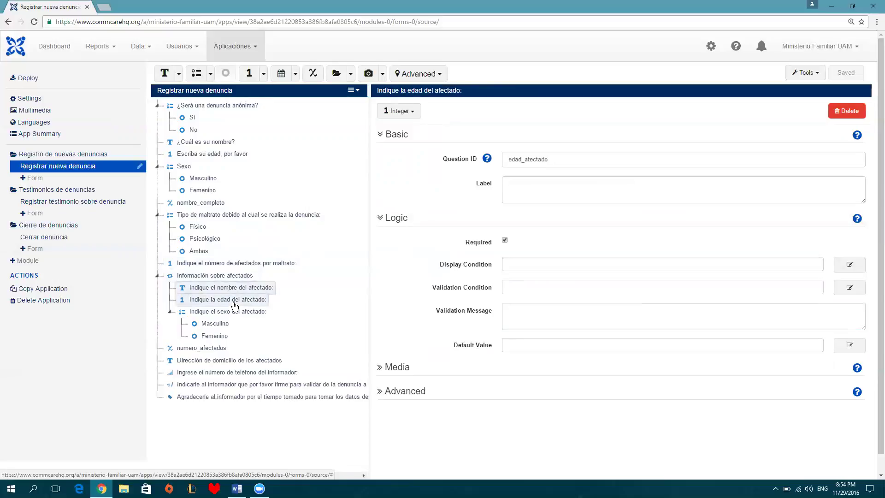
pyautogui.click(229, 312)
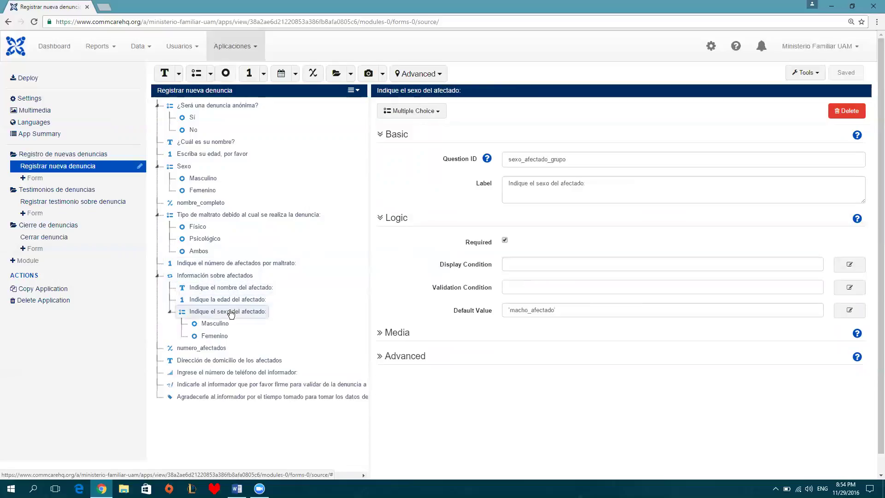
# Examine the calculate condition of the numero_afectados hidden value and the question it references
pyautogui.click(211, 347)
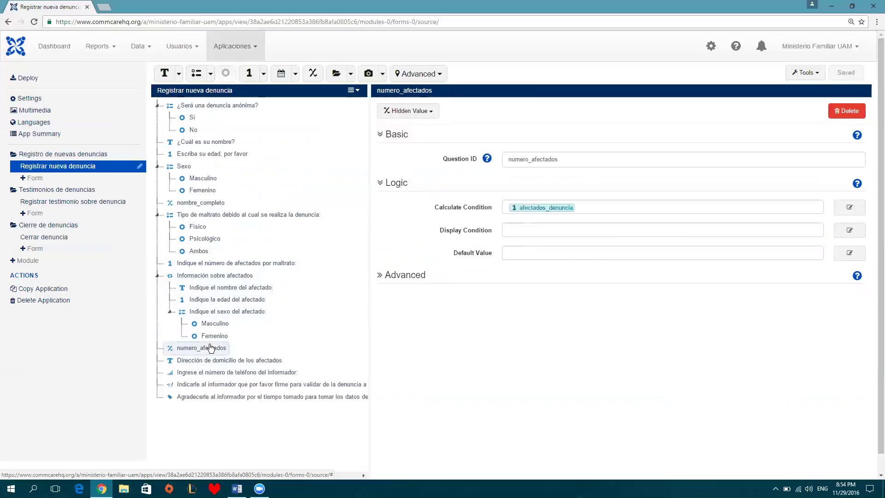
pyautogui.moveTo(544, 208)
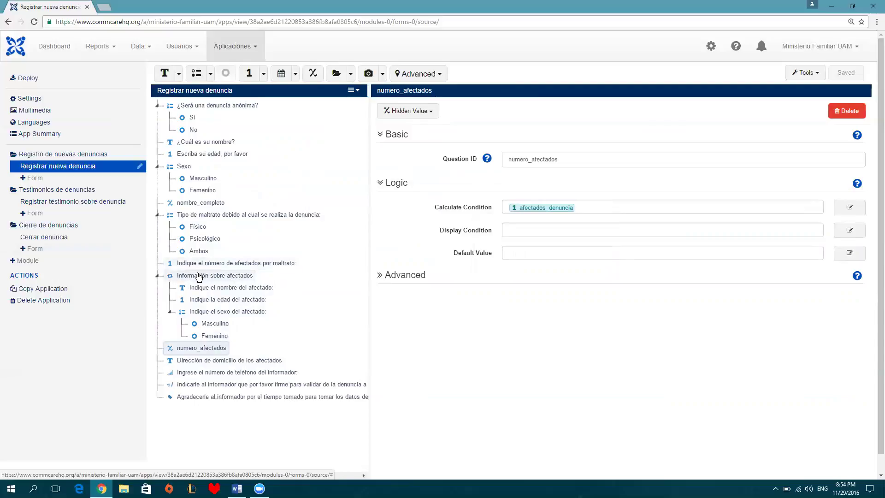
pyautogui.click(222, 266)
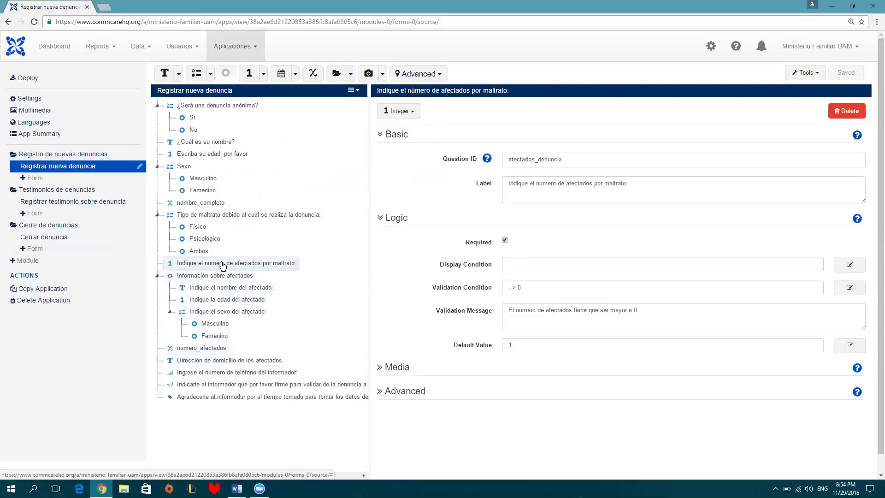
# Review the affected people's address, informant phone number and signature questions and the closing thank-you label
pyautogui.click(212, 358)
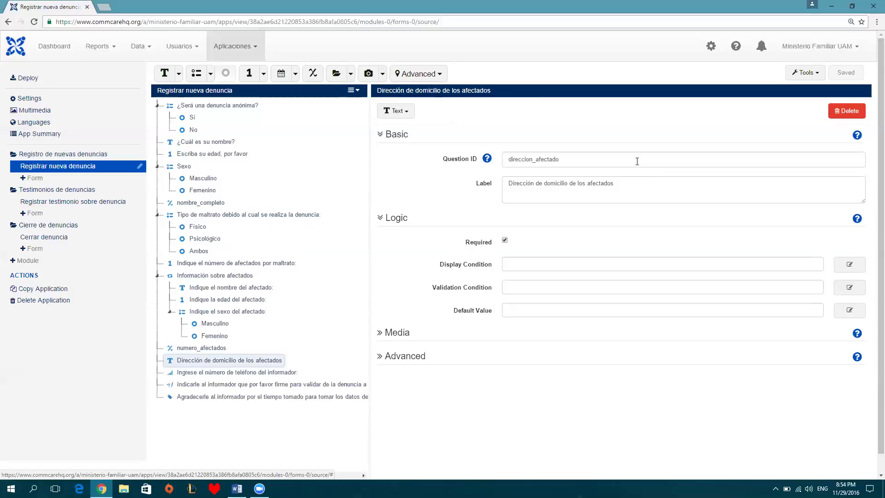
pyautogui.click(244, 372)
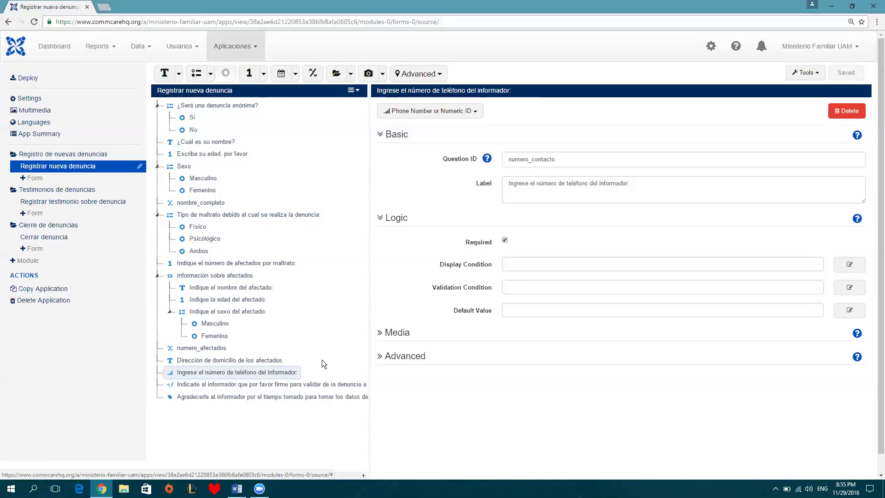
pyautogui.click(330, 385)
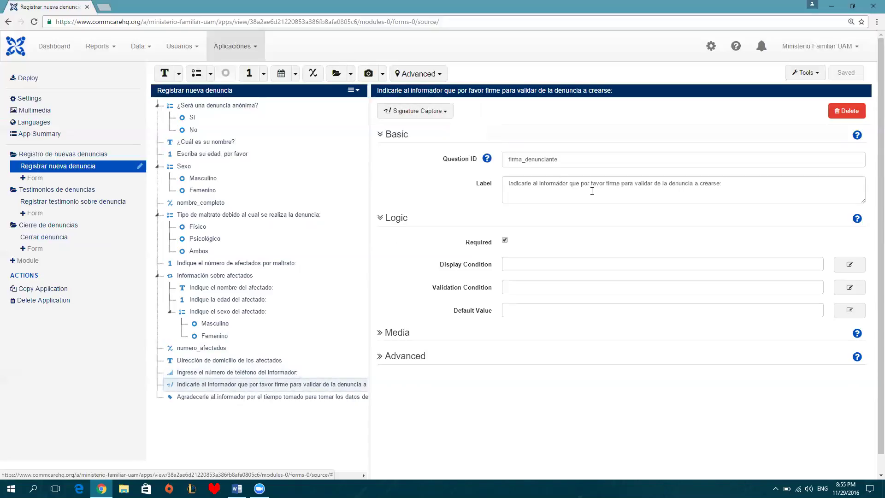
pyautogui.click(667, 192)
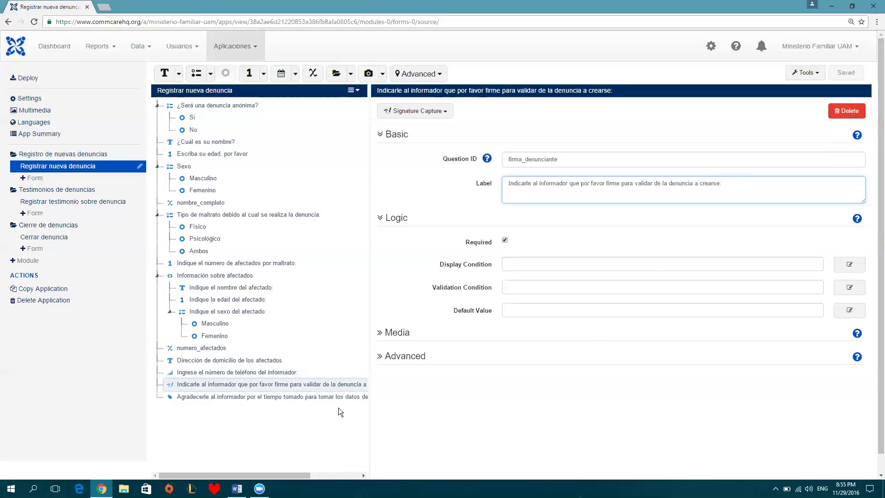
pyautogui.click(354, 399)
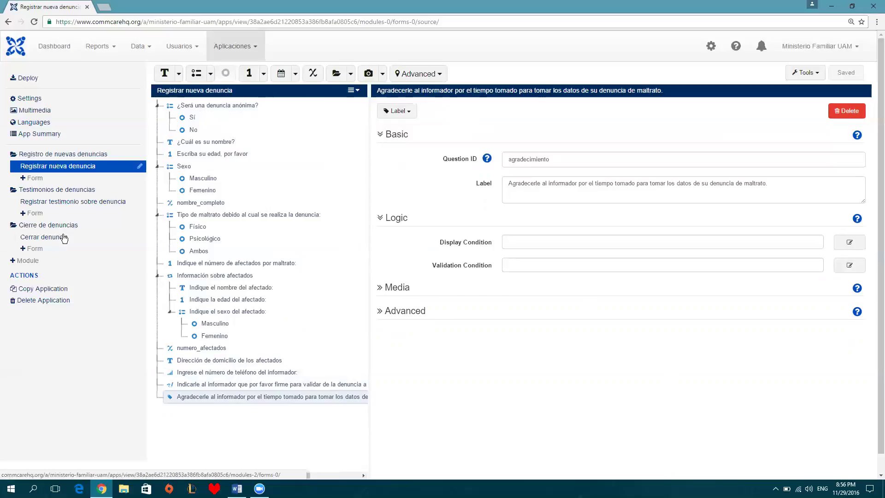
# Open the Registrar nueva denuncia form's case management settings and review which questions are saved to case properties
pyautogui.click(75, 153)
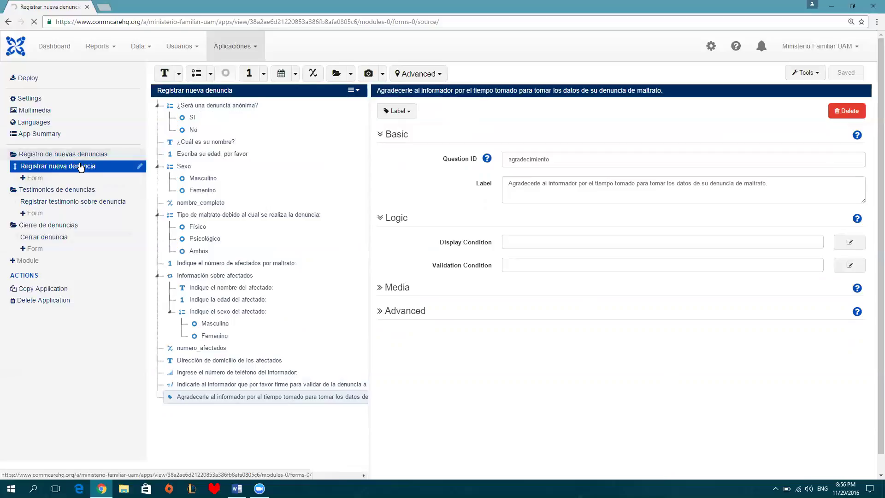
pyautogui.click(79, 165)
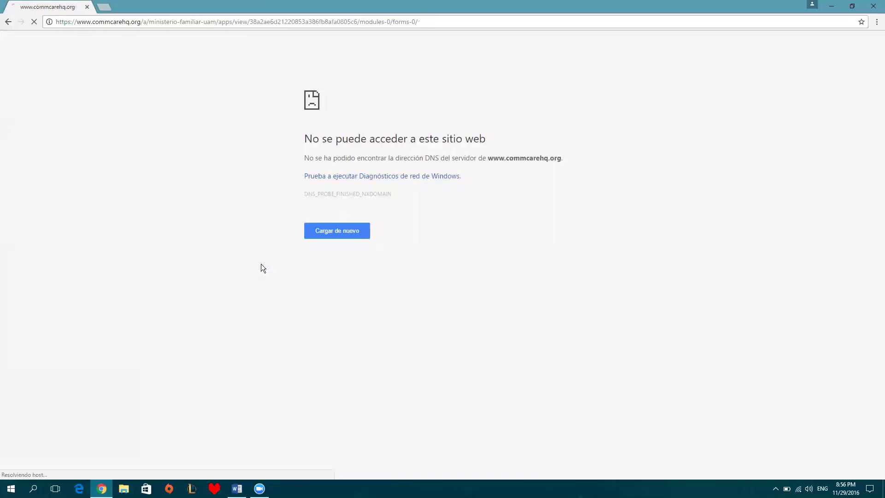
pyautogui.click(345, 231)
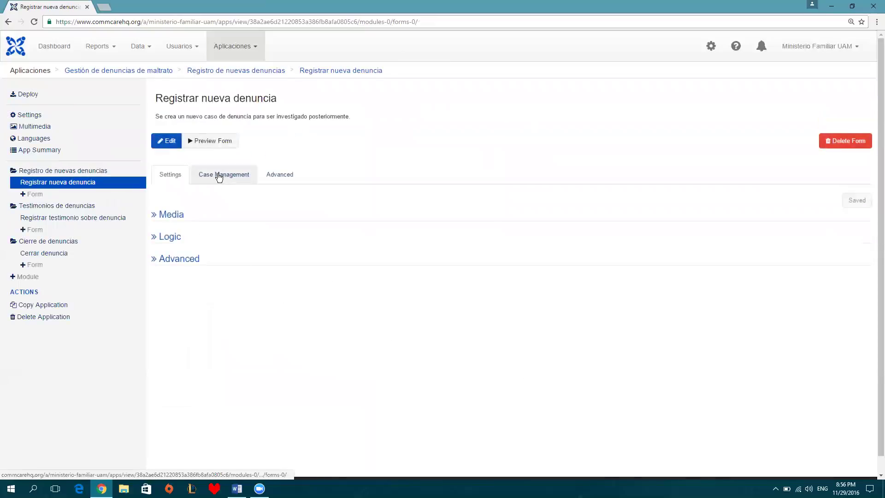
pyautogui.click(222, 177)
pyautogui.scroll(-1, 630, 229)
pyautogui.scroll(-1, 627, 226)
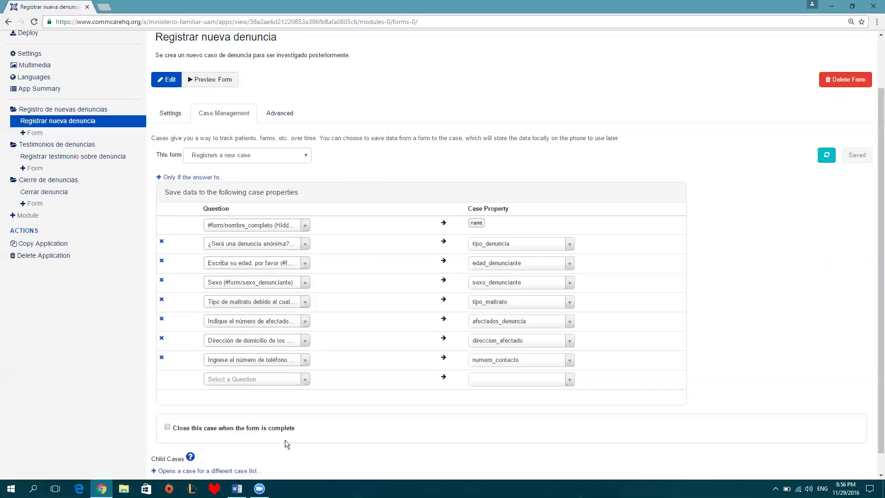
# Open the Testimonios de denuncias module and examine its case management settings, including the case list menu item option
pyautogui.click(56, 145)
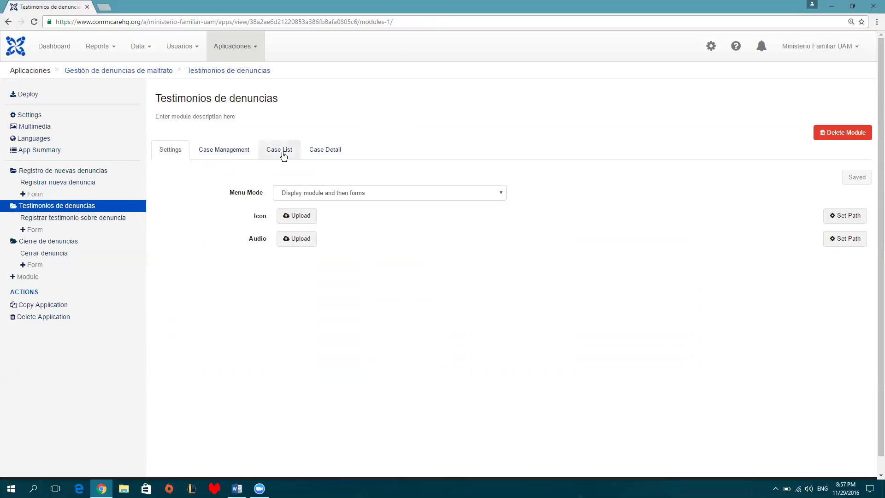
pyautogui.click(251, 150)
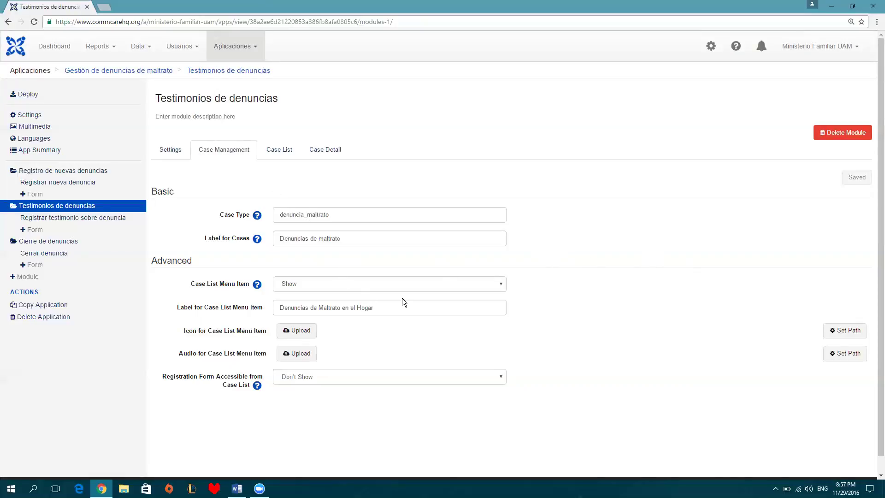
pyautogui.click(403, 284)
pyautogui.click(402, 284)
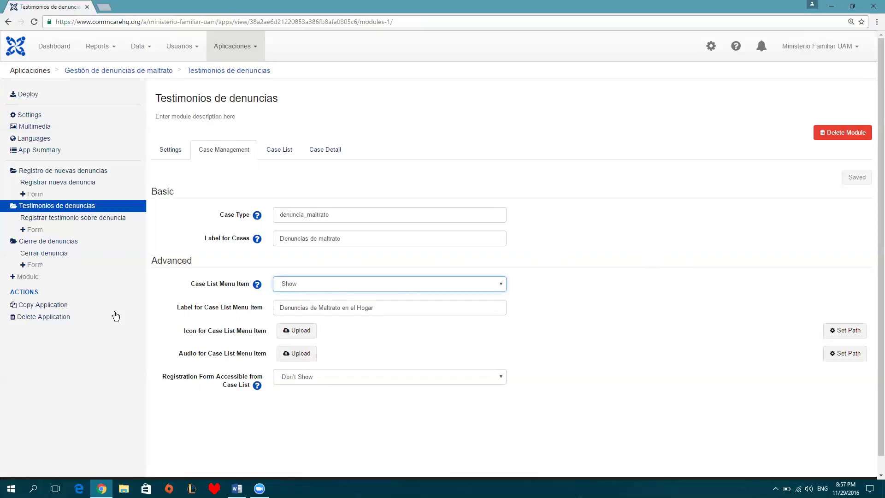
pyautogui.click(151, 294)
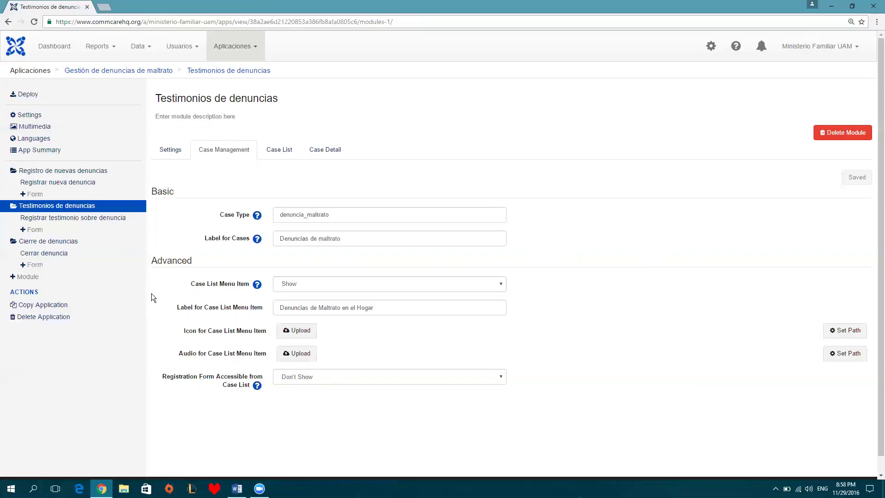
# Review the Testimonios de denuncias case list's display properties and its filtering and sorting settings
pyautogui.click(271, 155)
pyautogui.scroll(-1, 497, 98)
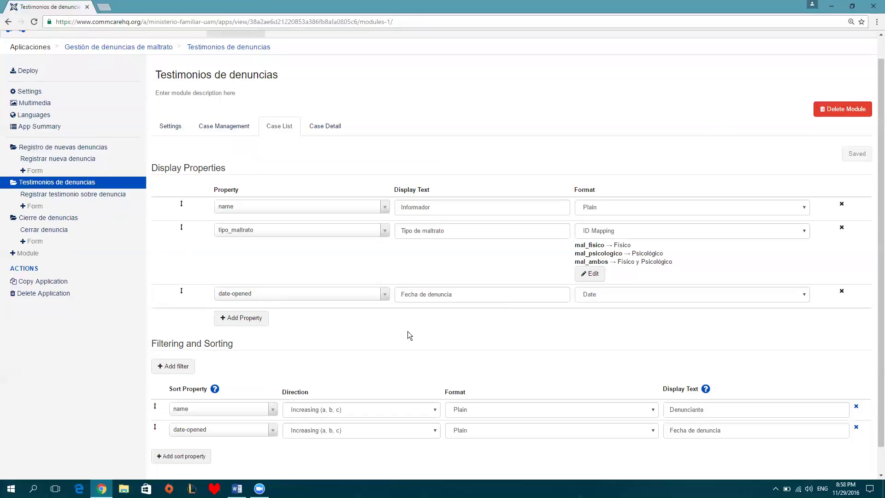
pyautogui.click(515, 287)
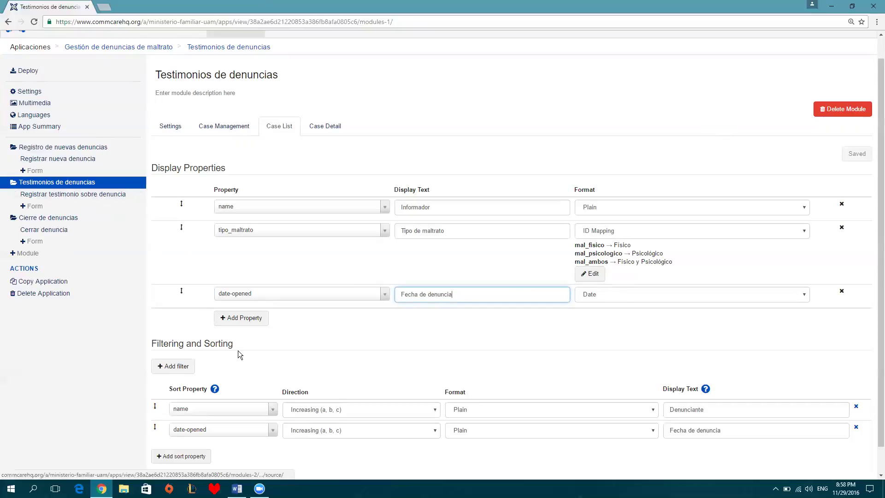
pyautogui.scroll(-1, 454, 367)
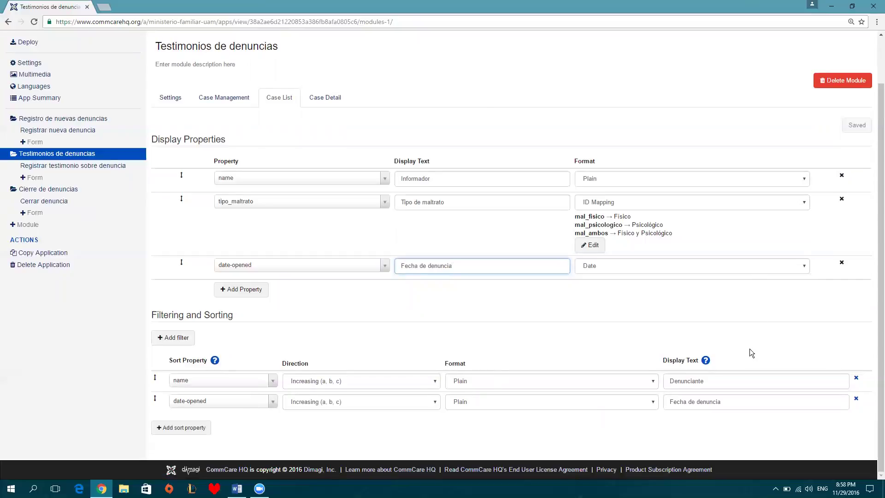
pyautogui.scroll(1, 749, 349)
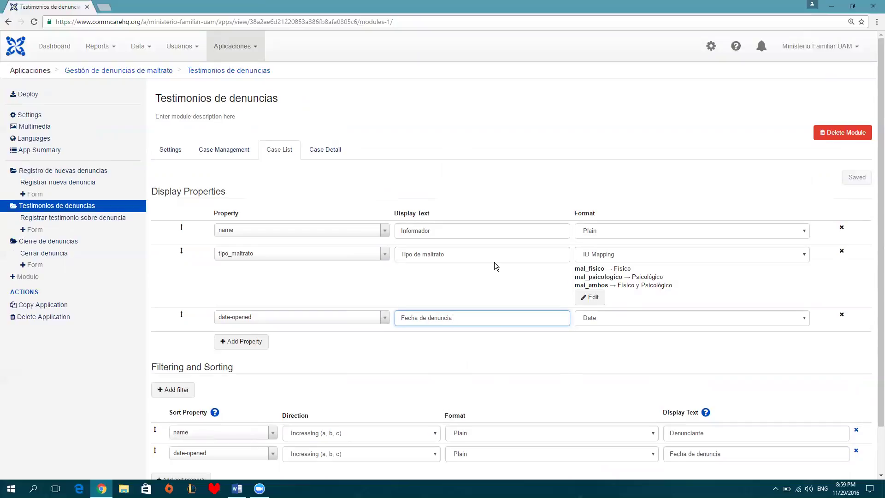
# Examine the ID mapping of tipo_maltrato in the case list, and review the case detail's display properties
pyautogui.click(661, 251)
pyautogui.click(661, 251)
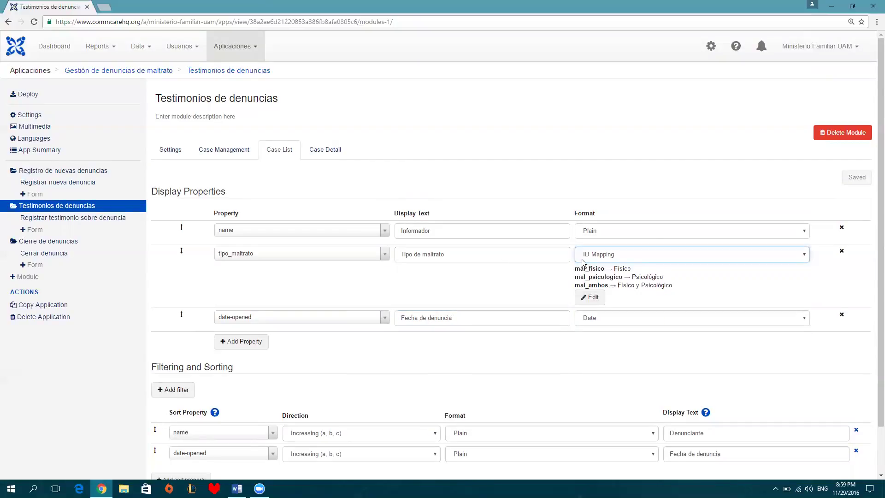
pyautogui.moveTo(605, 269); pyautogui.dragTo(573, 273)
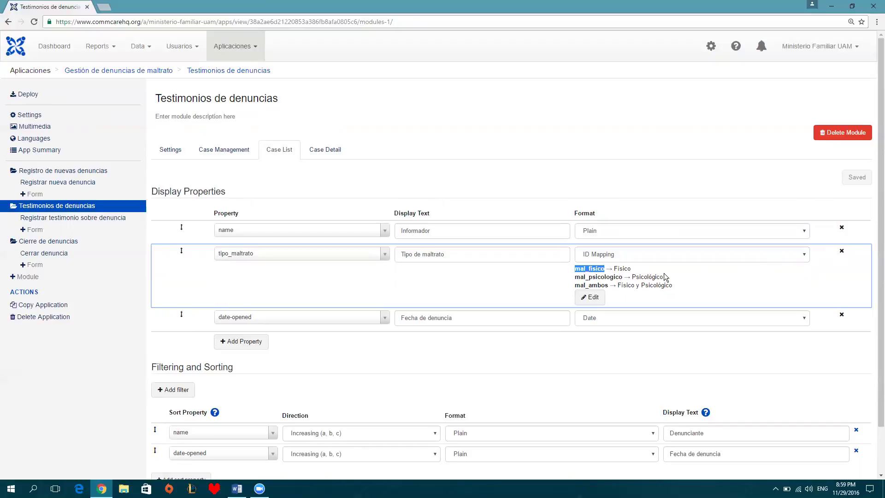
pyautogui.click(620, 272)
pyautogui.click(327, 150)
pyautogui.scroll(-2, 359, 152)
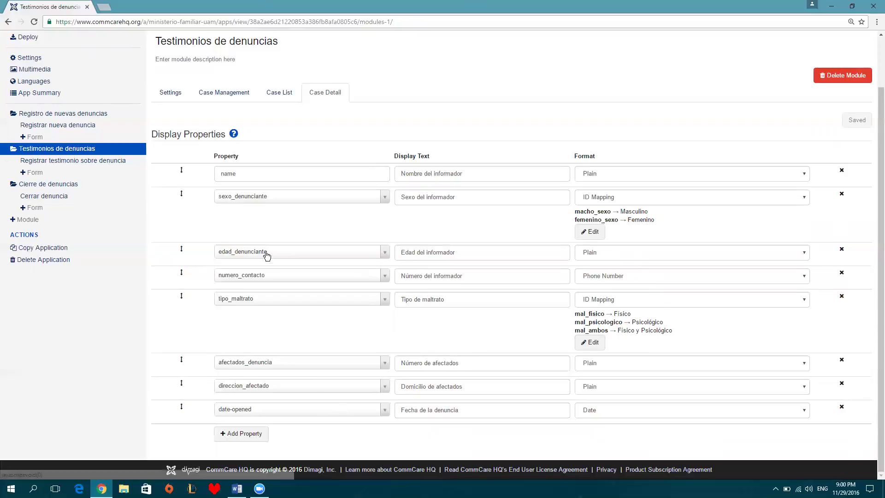
# Open the Registrar testimonio sobre denuncia form for editing and review its introduction label and name questions
pyautogui.click(90, 160)
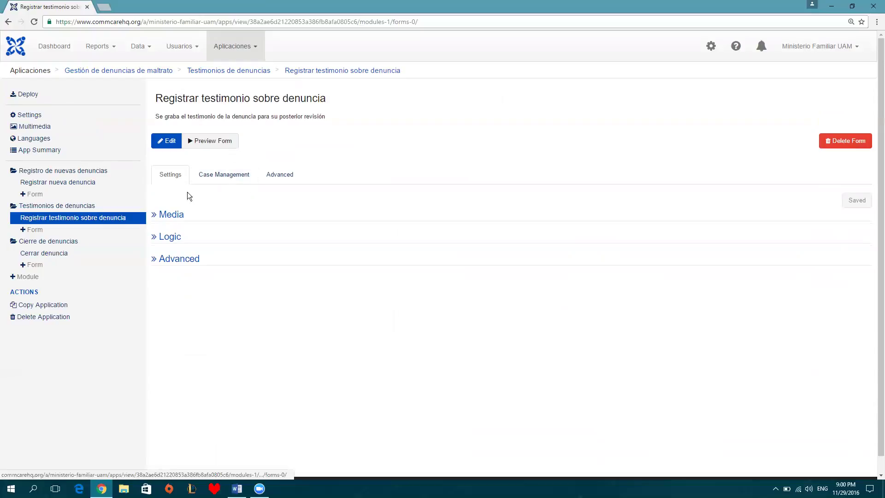
pyautogui.click(173, 142)
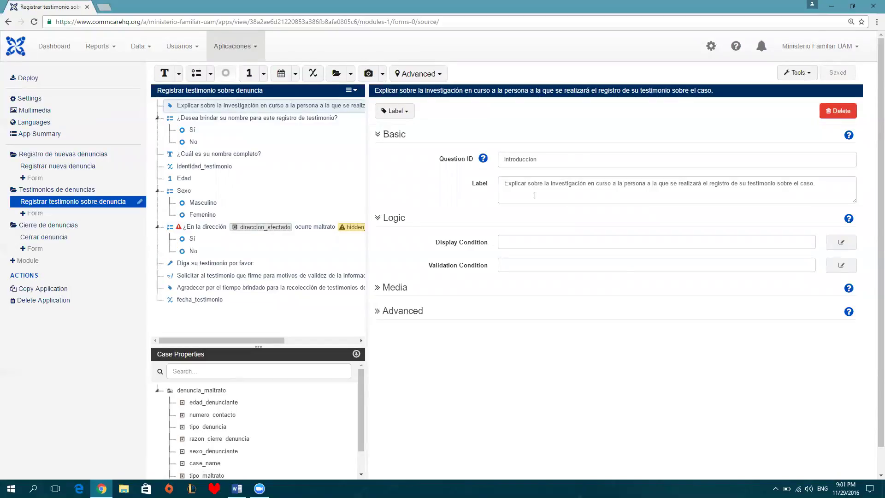
pyautogui.click(275, 118)
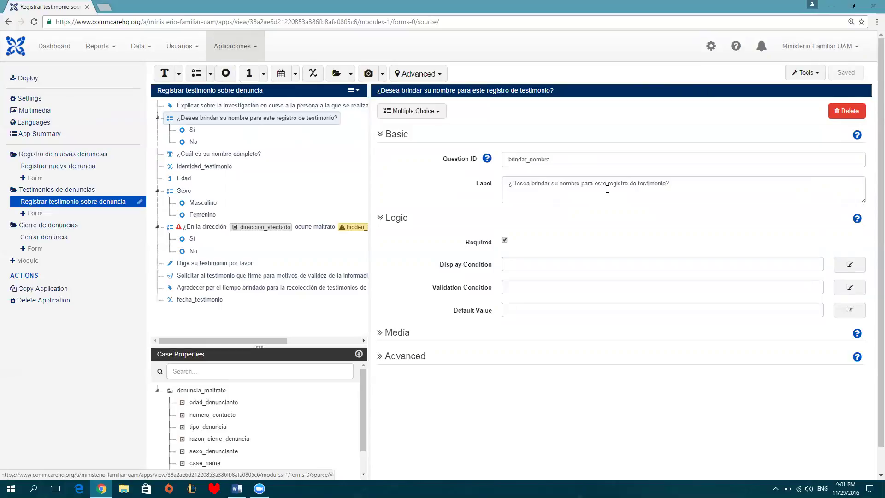
pyautogui.click(190, 155)
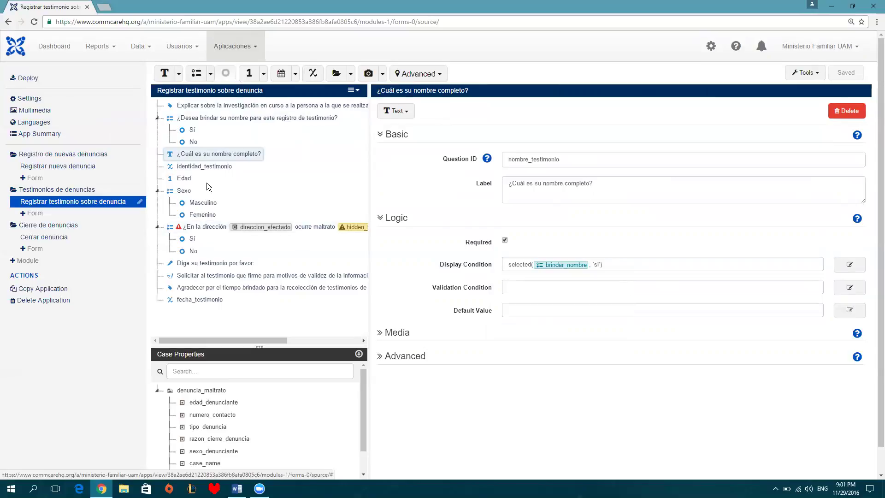
# Examine the calculate condition of the identidad_testimonio hidden value and review the Edad and Sexo questions
pyautogui.click(206, 169)
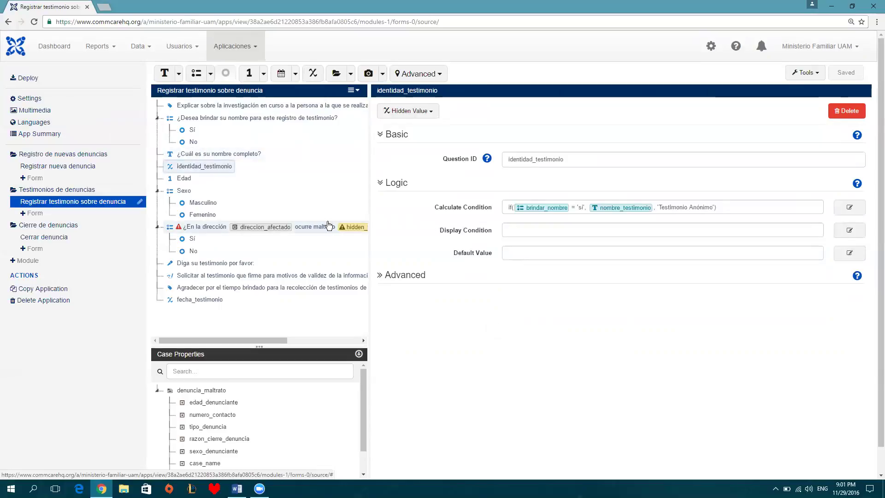
pyautogui.moveTo(636, 204)
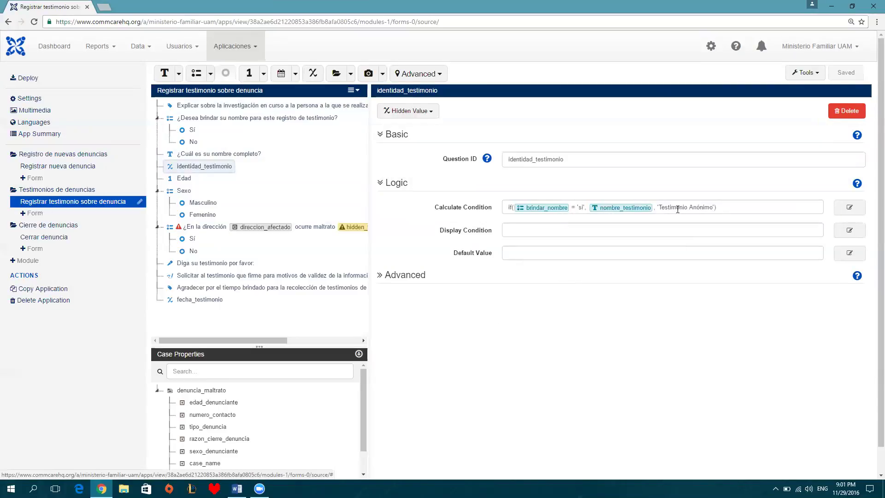
pyautogui.click(193, 178)
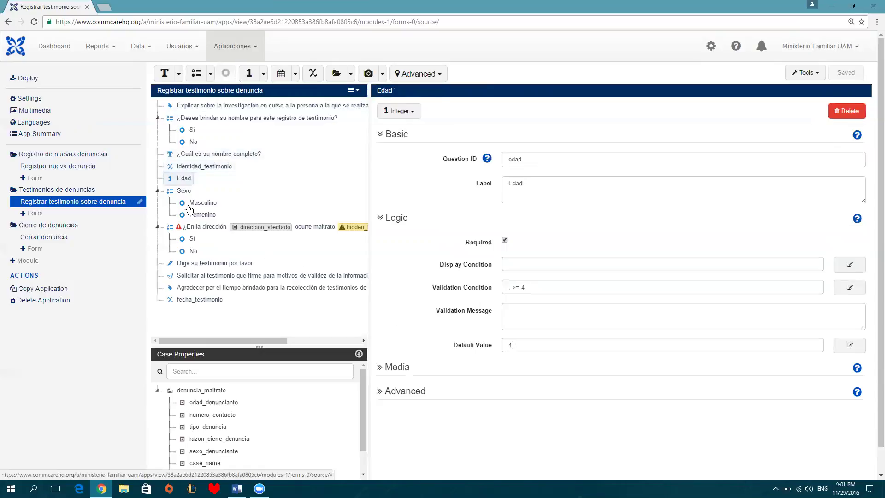
pyautogui.click(178, 190)
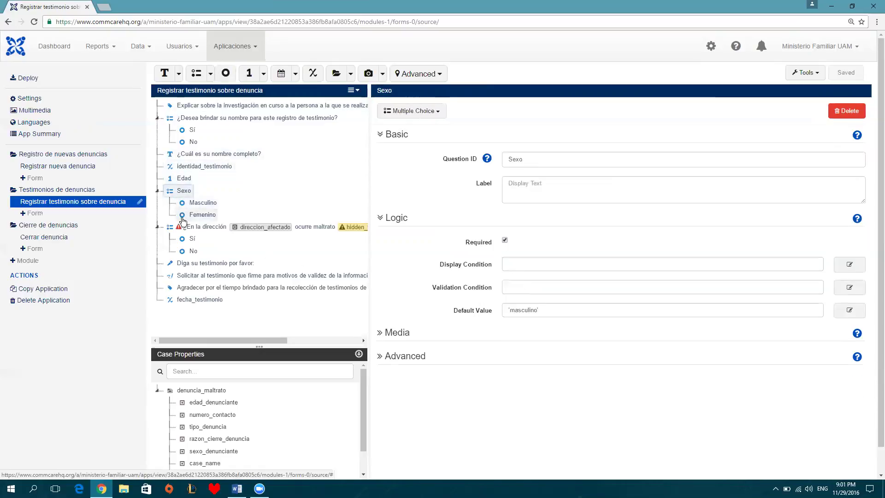
# Remove the hidden_tipo_denuncia reference and its extra space from the confirmacion_maltrato question's label, ending it with "ocurre maltrato?"
pyautogui.click(356, 224)
pyautogui.click(731, 184)
pyautogui.click(734, 184)
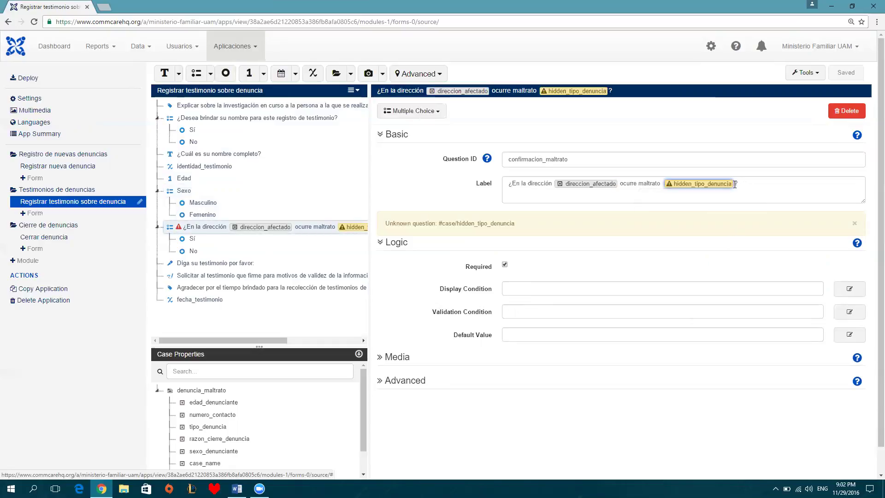
pyautogui.click(736, 184)
pyautogui.press('Right')
pyautogui.press('BackSpace')
pyautogui.press('BackSpace')
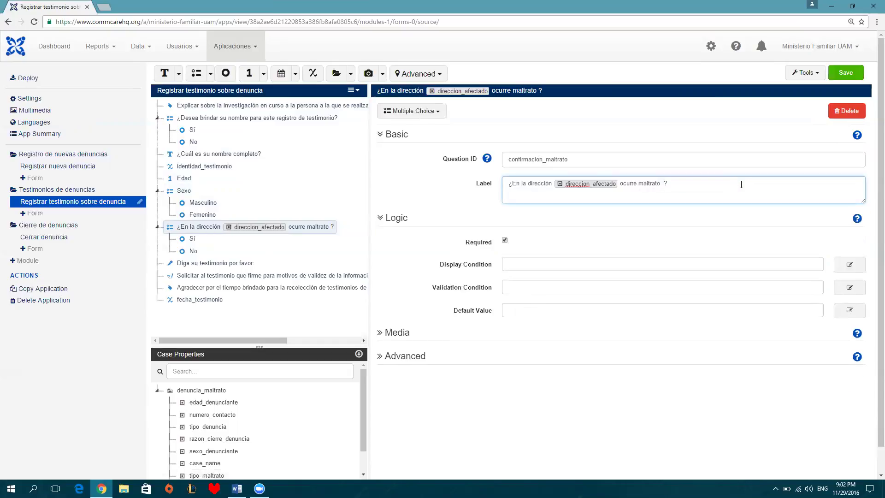
pyautogui.press('BackSpace')
pyautogui.press('BackSpace')
# Enlarge the case properties list and examine the direccion_afectado reference in the confirmacion_maltrato label
pyautogui.moveTo(571, 183)
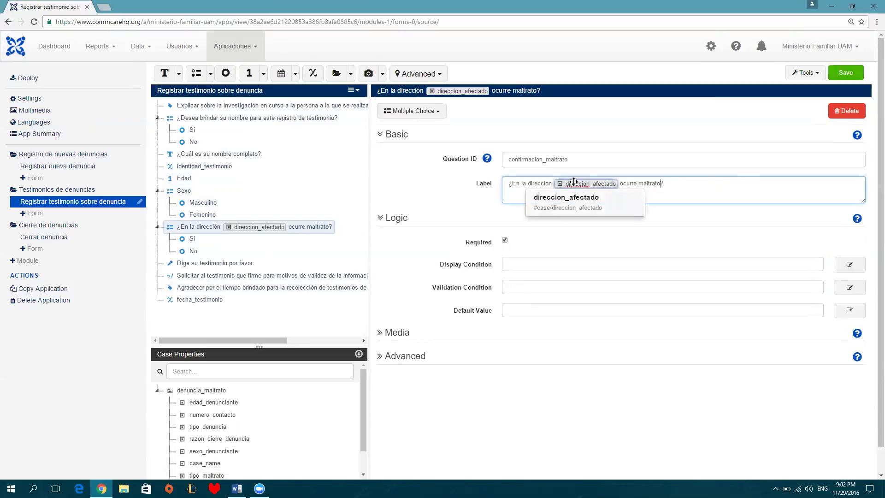
pyautogui.moveTo(296, 346); pyautogui.dragTo(294, 269)
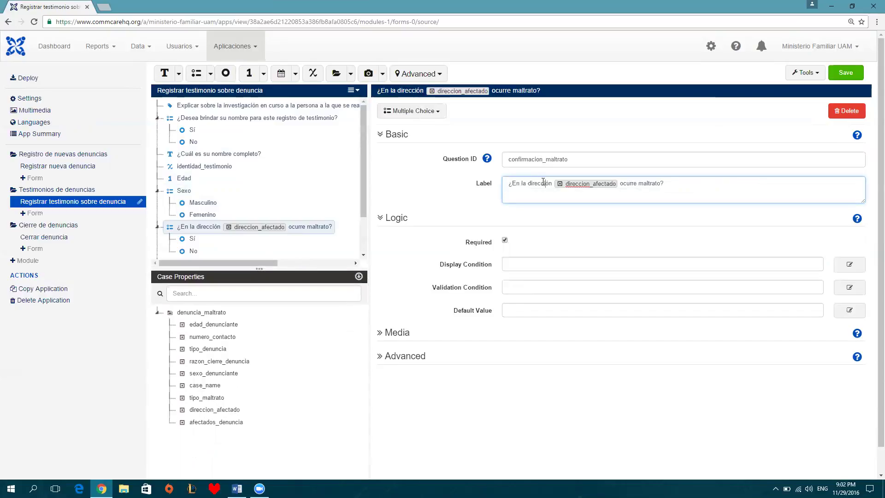
pyautogui.moveTo(584, 183)
# Review the label and display condition of the audio capture question that records the testimony
pyautogui.moveTo(362, 170); pyautogui.dragTo(364, 212)
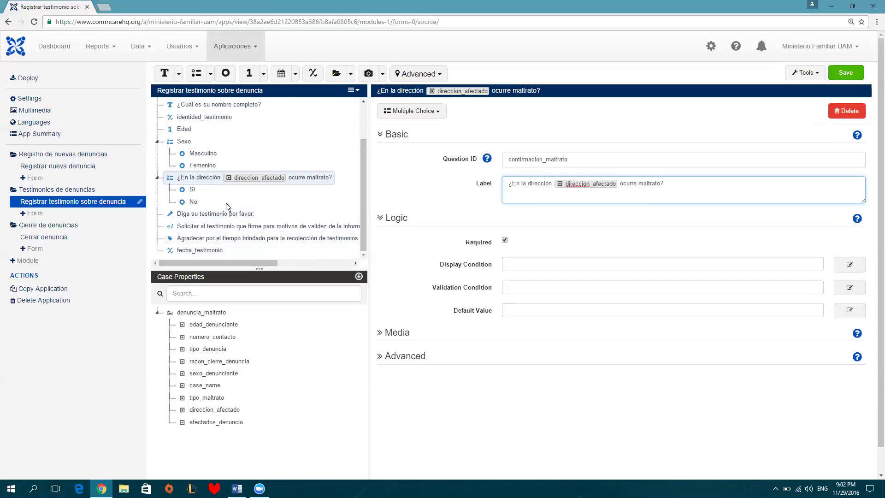
pyautogui.click(229, 215)
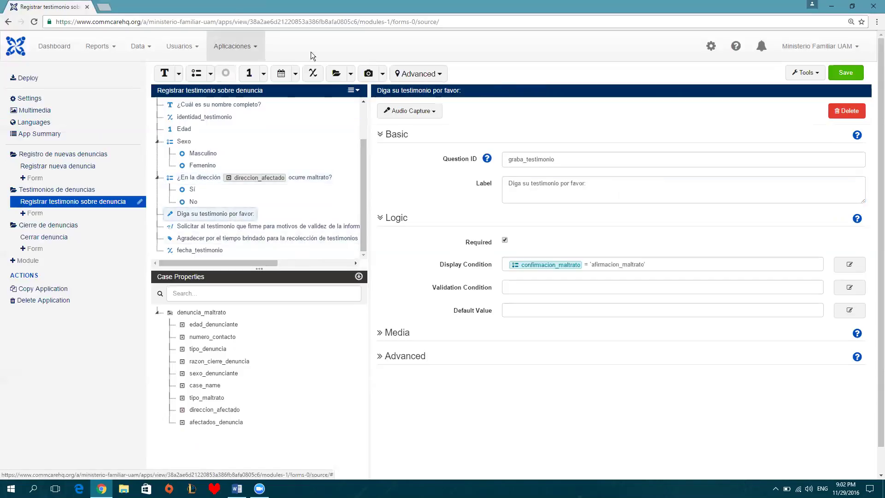
pyautogui.click(610, 191)
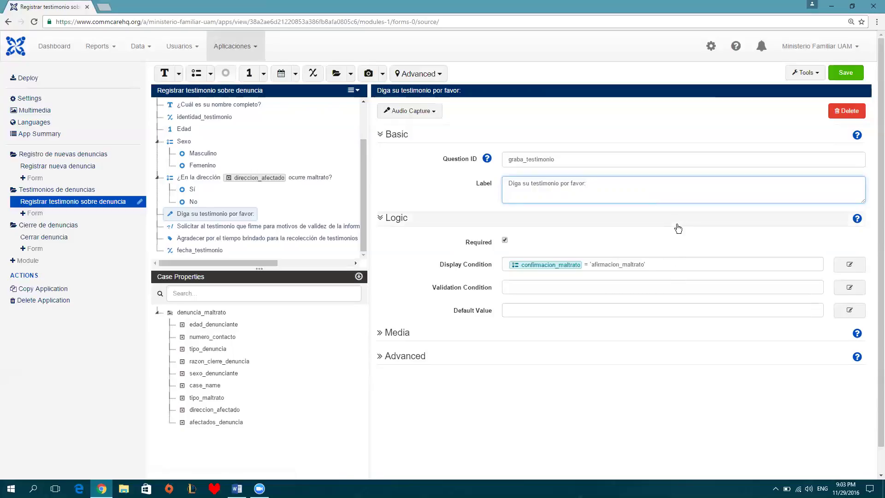
# Review the signature capture question firma_testimonio and the closing agradecimiento label in the testimony form
pyautogui.click(324, 231)
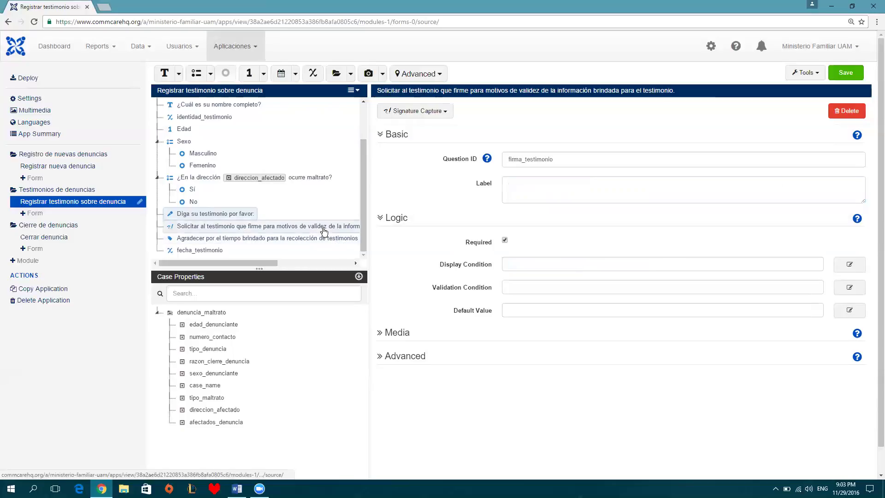
pyautogui.click(685, 180)
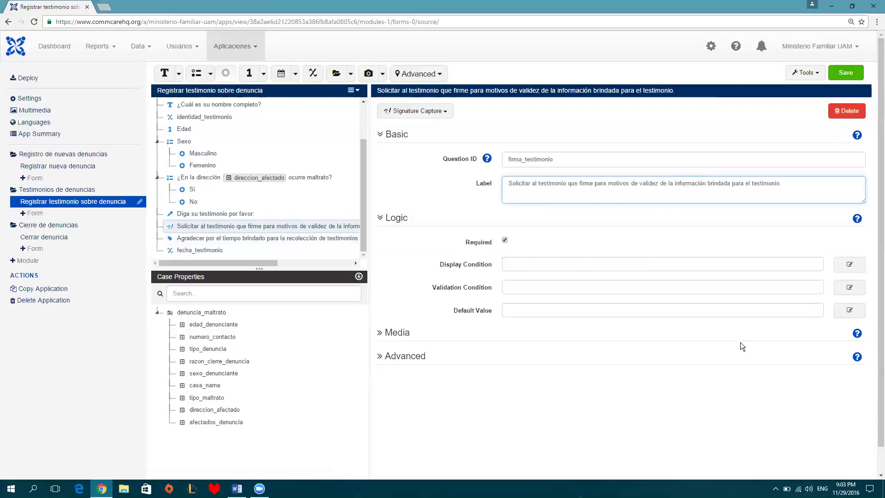
pyautogui.click(341, 241)
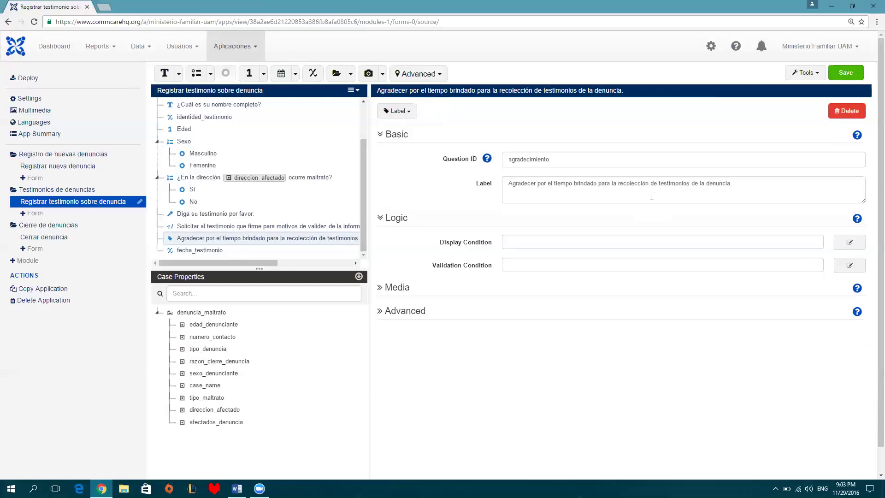
# Examine the calculate condition of the fecha_testimonio hidden value
pyautogui.click(187, 250)
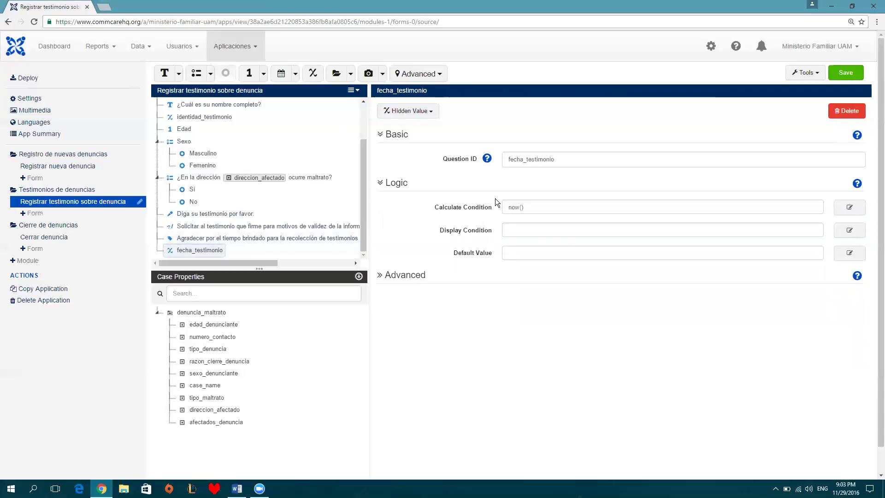
pyautogui.moveTo(529, 206); pyautogui.dragTo(502, 205)
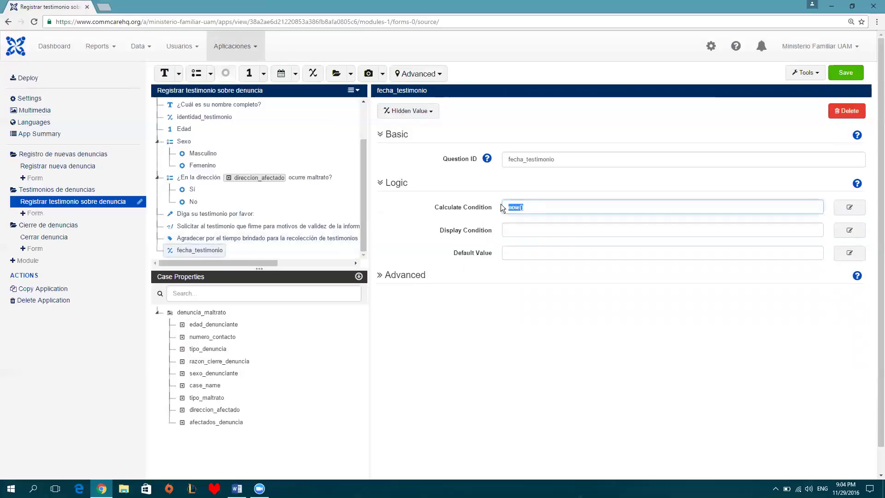
pyautogui.click(554, 208)
pyautogui.moveTo(507, 208); pyautogui.dragTo(530, 207)
pyautogui.click(534, 206)
# Stay on the Registrar testimonio sobre denuncia form and save its pending changes
pyautogui.click(62, 230)
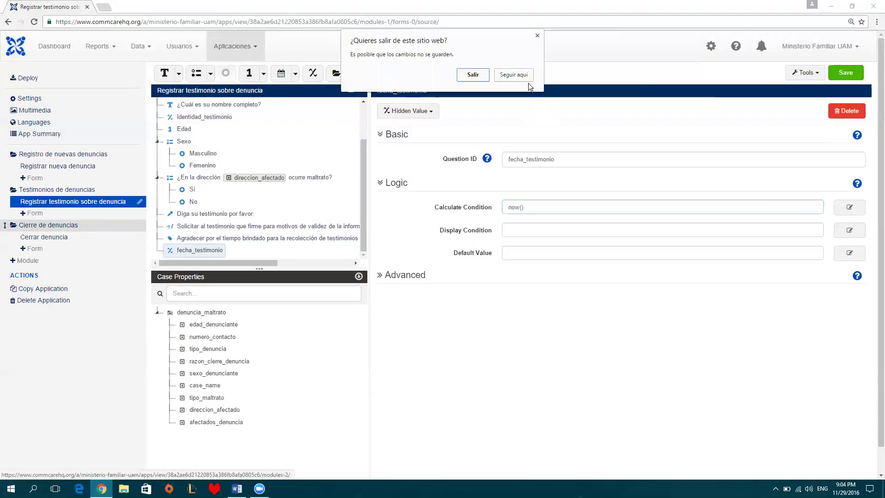
pyautogui.click(521, 73)
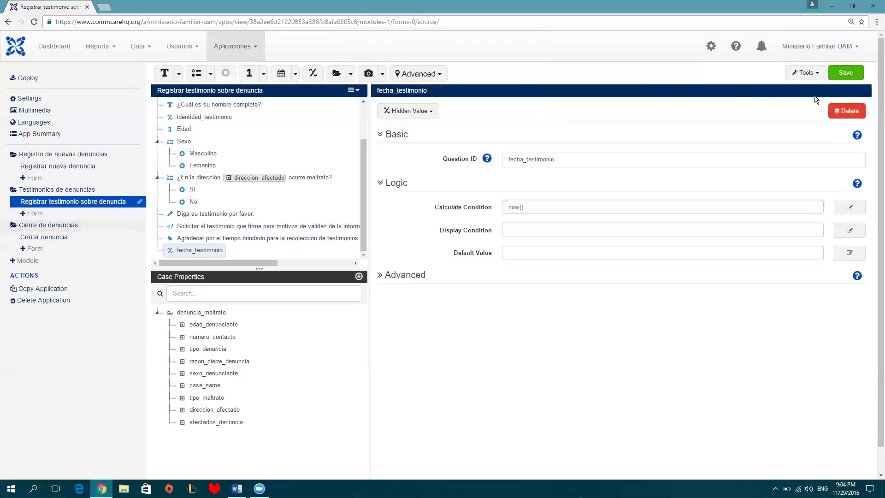
pyautogui.click(841, 73)
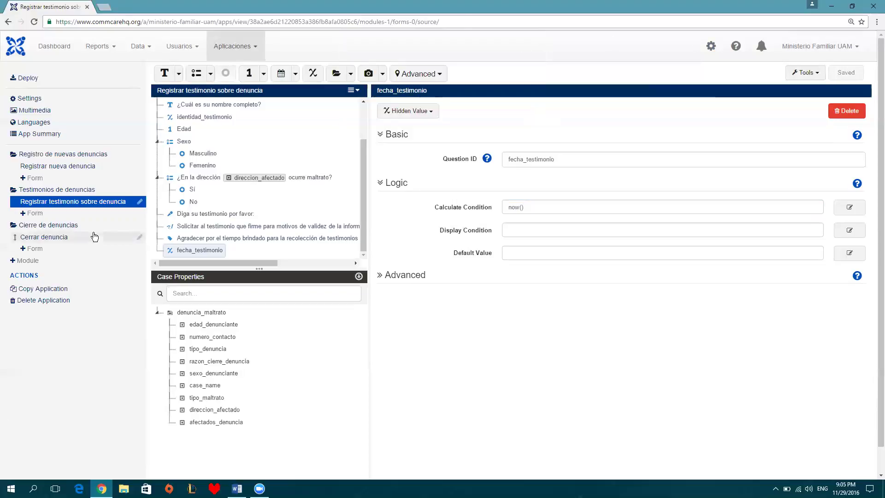
# Open the Cerrar denuncia form for editing and review its two multiple choice questions and their answer choices
pyautogui.click(55, 237)
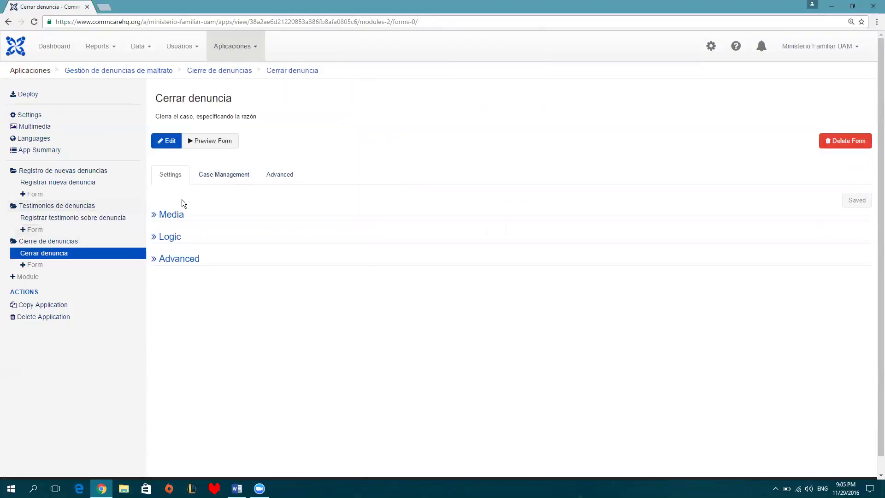
pyautogui.click(167, 148)
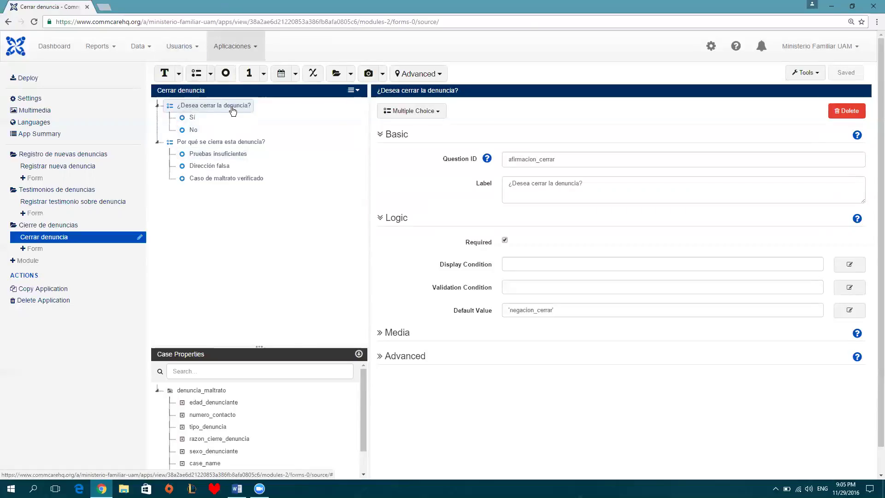
pyautogui.moveTo(608, 196); pyautogui.dragTo(422, 204)
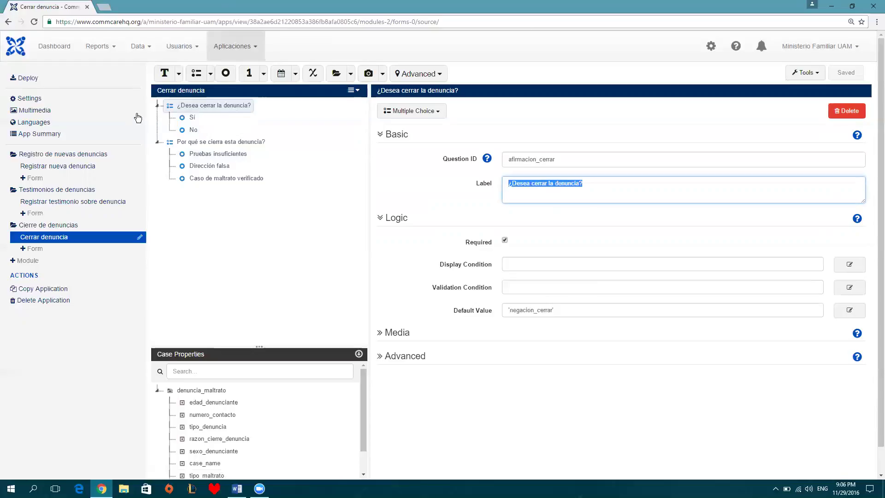
pyautogui.click(200, 144)
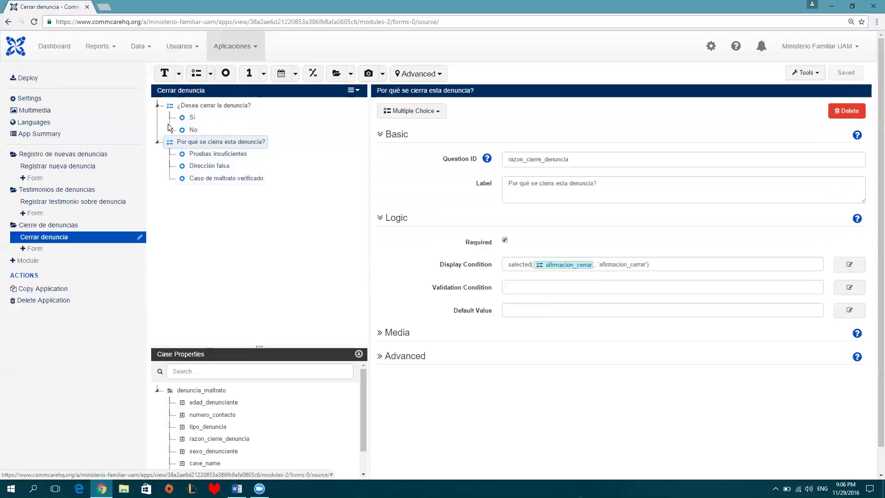
pyautogui.click(181, 131)
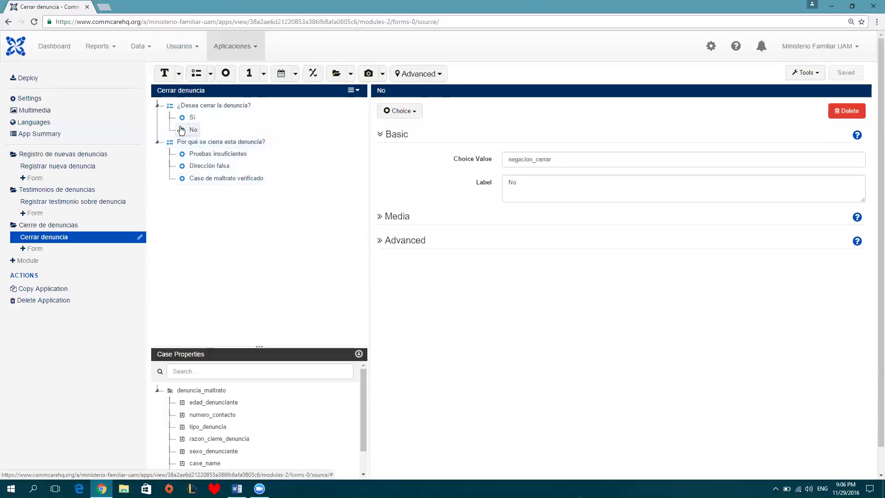
pyautogui.click(242, 159)
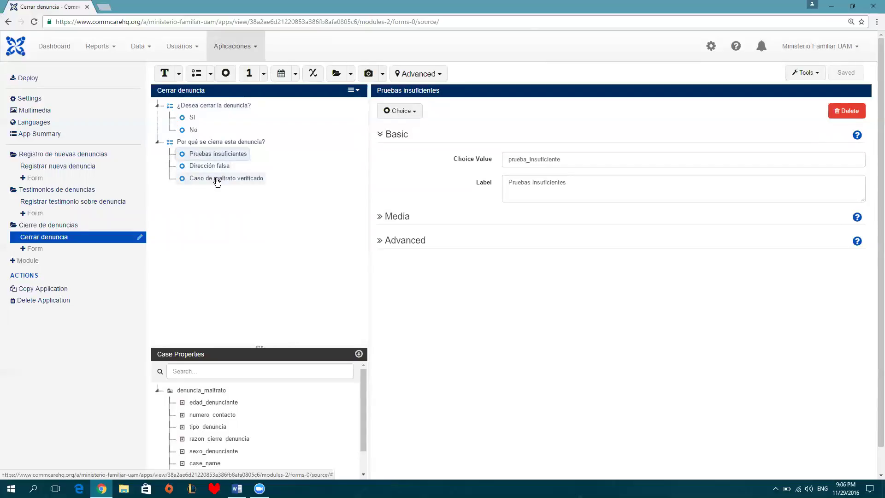
# Review the case management and general settings of the Cierre de denuncias module
pyautogui.click(68, 226)
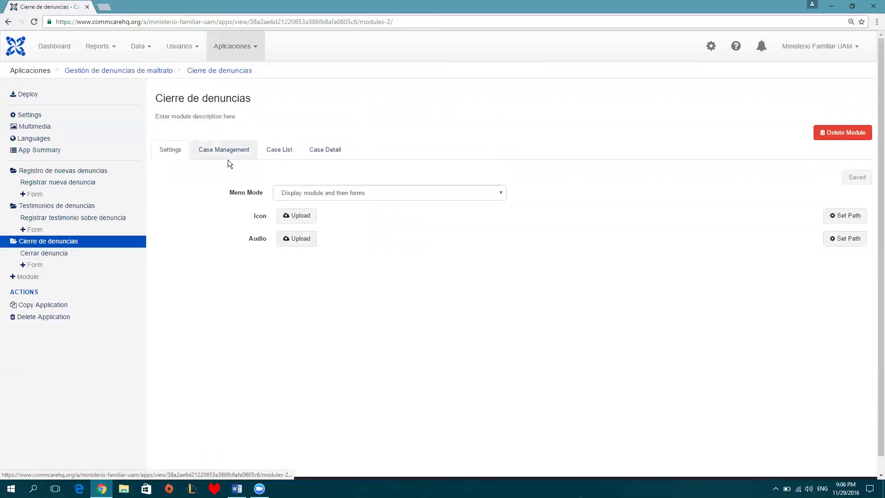
pyautogui.click(228, 159)
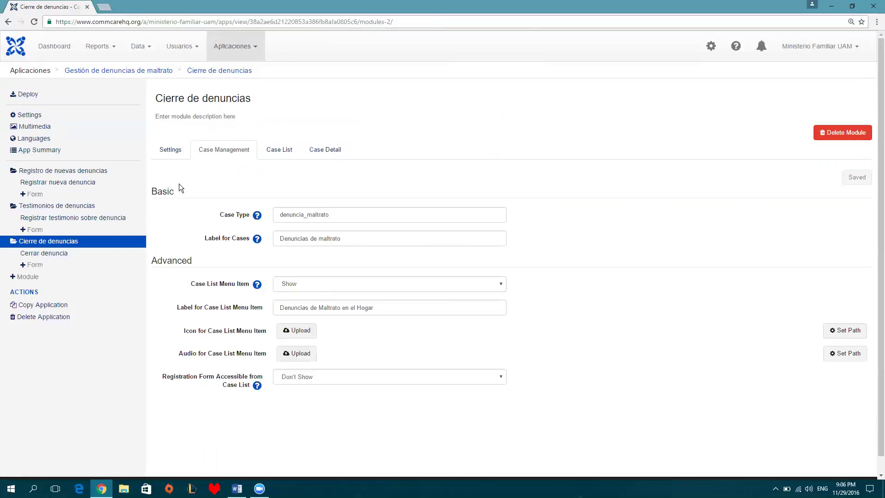
pyautogui.click(170, 151)
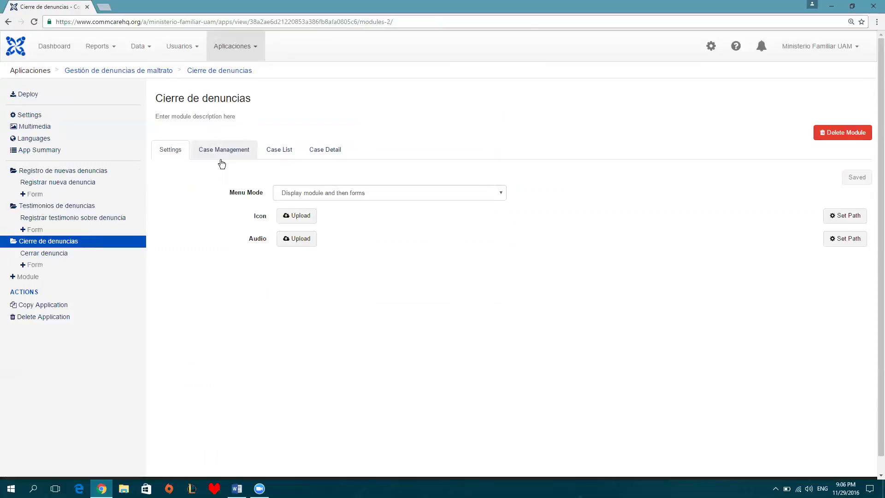
# Examine the Cerrar denuncia form's saved case properties and case closing condition, and return to its module
pyautogui.click(42, 256)
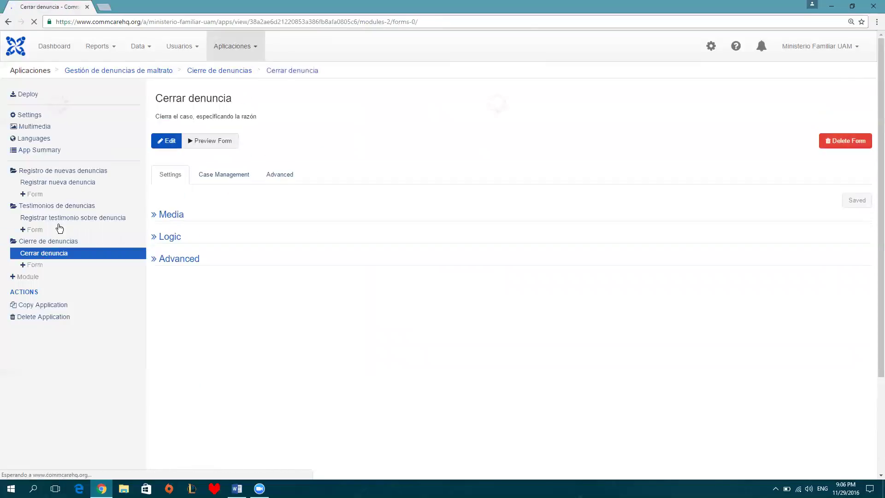
pyautogui.click(216, 177)
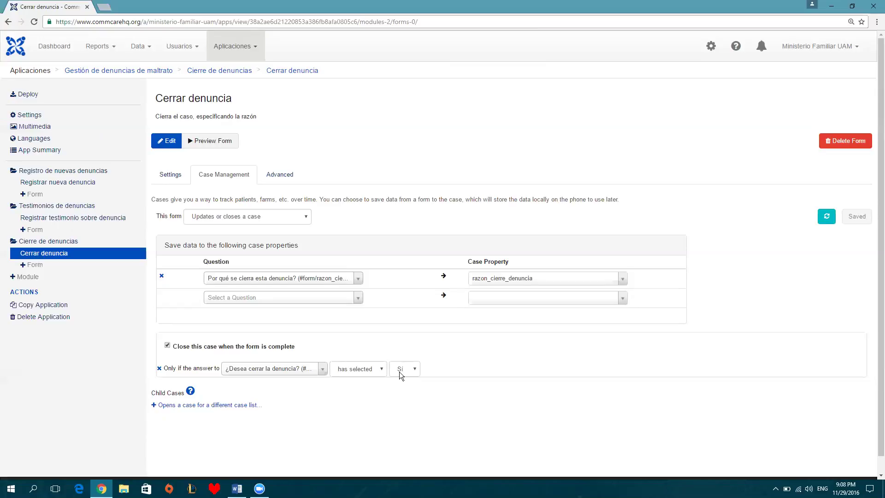
pyautogui.click(44, 242)
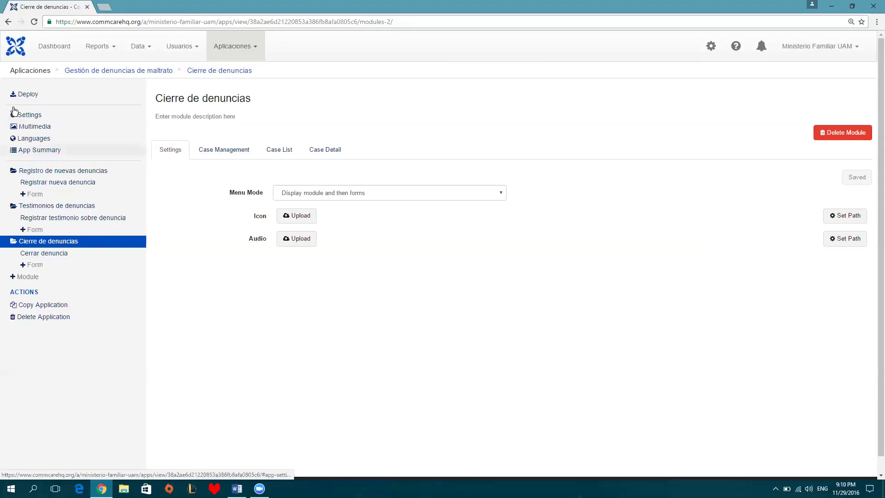
# Check the application's language list and inspect the Android installation options and app code for deploying version 208
pyautogui.click(40, 143)
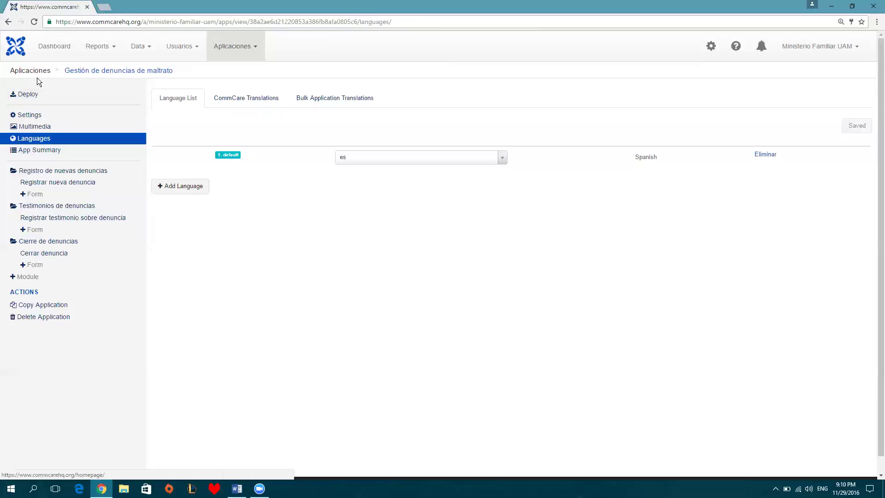
pyautogui.click(46, 96)
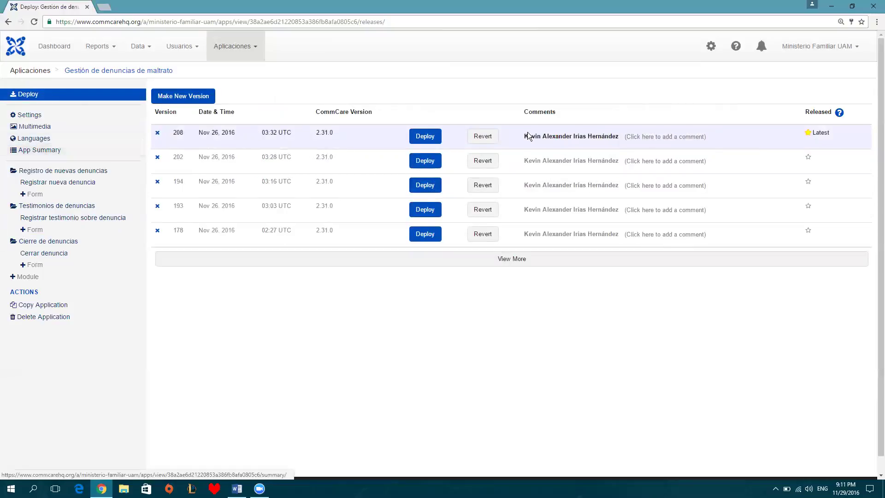
pyautogui.click(414, 135)
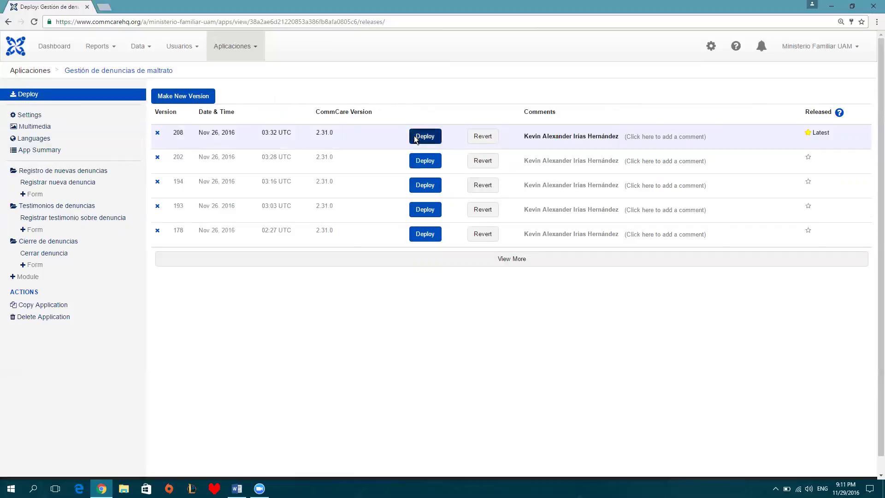
pyautogui.click(325, 167)
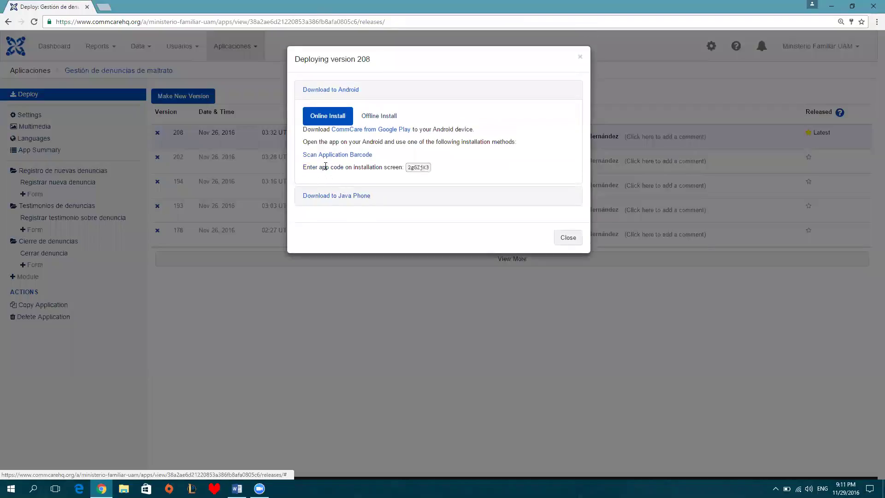
pyautogui.moveTo(429, 167); pyautogui.dragTo(409, 166)
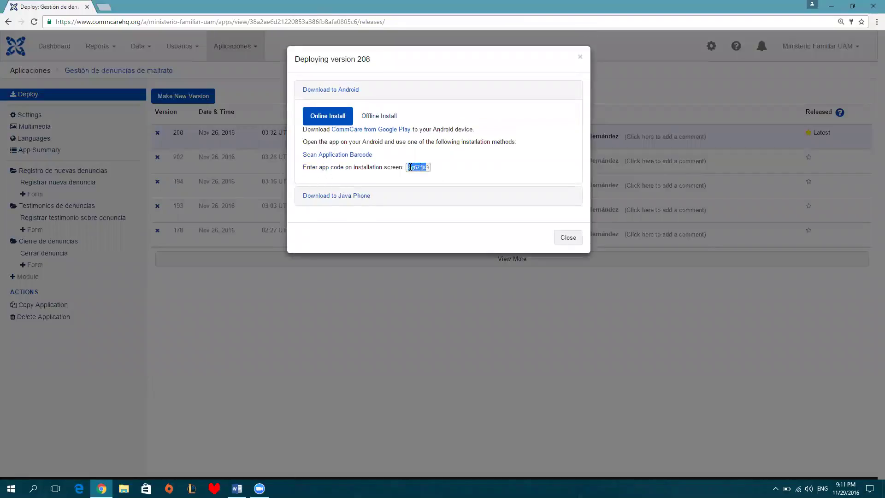
pyautogui.click(439, 171)
pyautogui.click(578, 59)
# View the project's mobile workers list and return to the Gestión de denuncias de maltrato application
pyautogui.moveTo(188, 51)
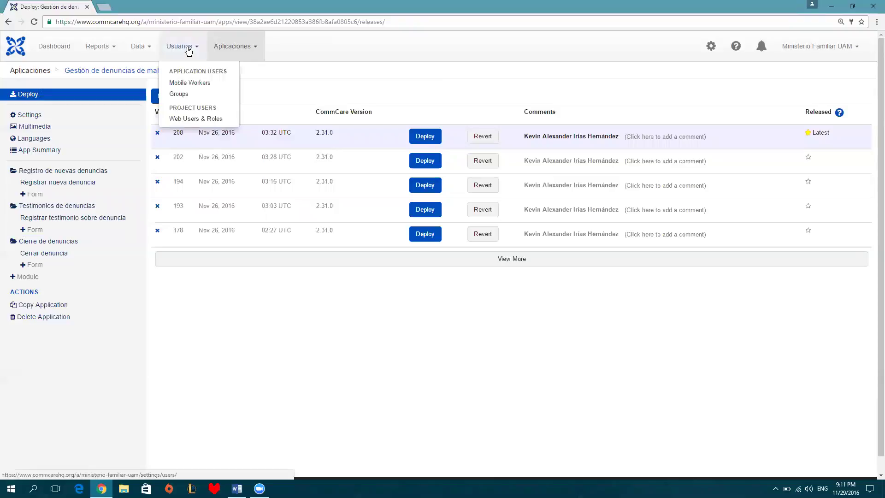
pyautogui.click(196, 85)
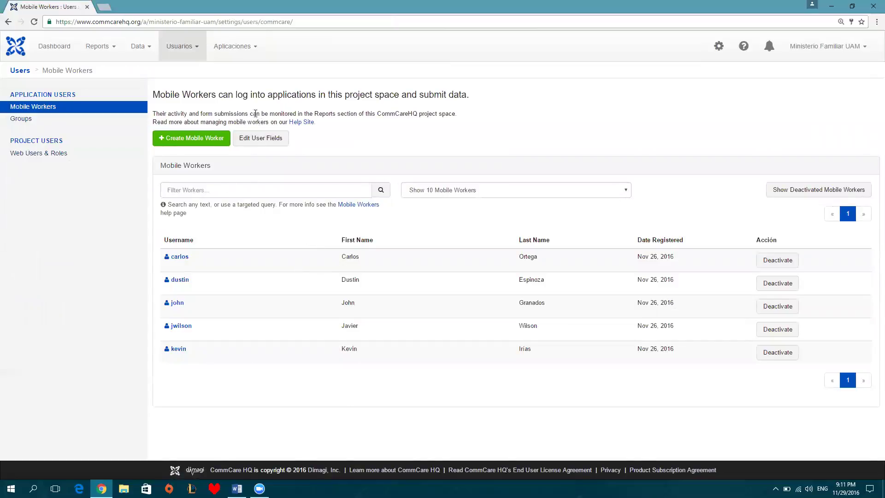
pyautogui.moveTo(196, 48)
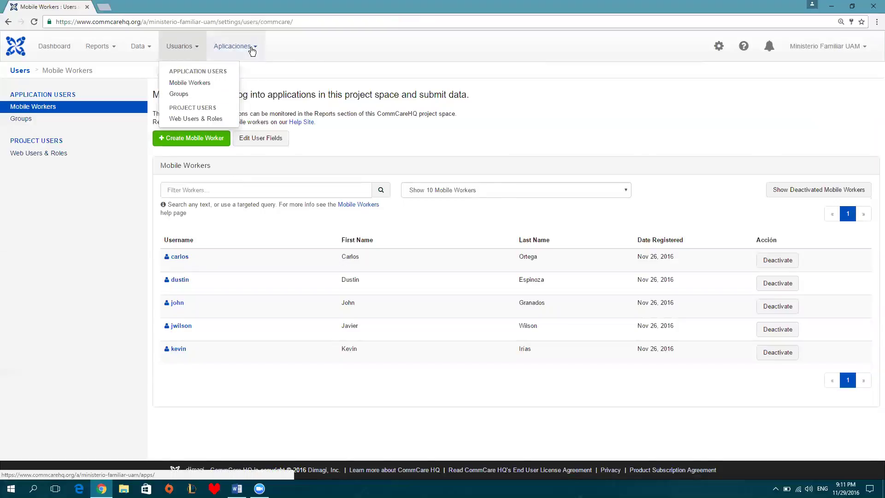
pyautogui.moveTo(251, 48)
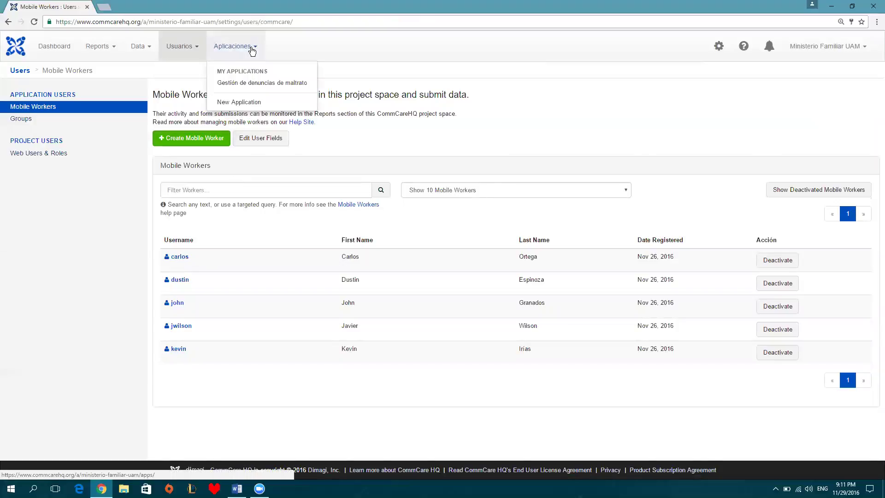
pyautogui.click(266, 84)
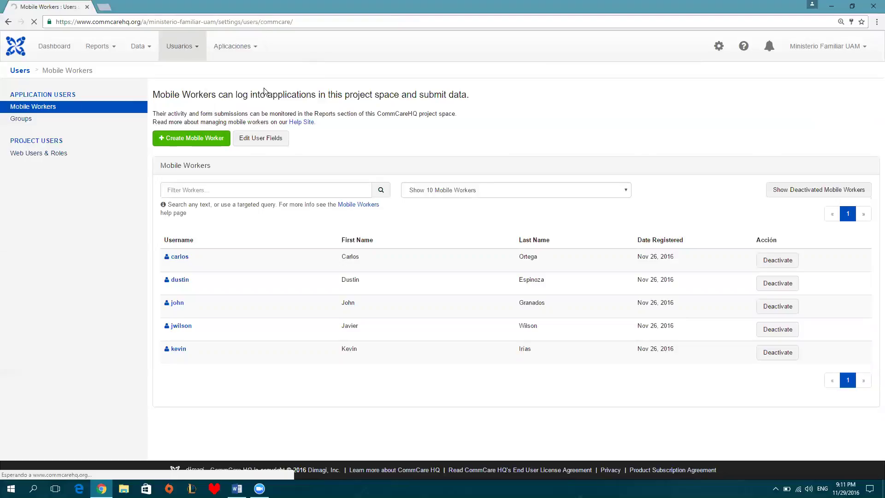